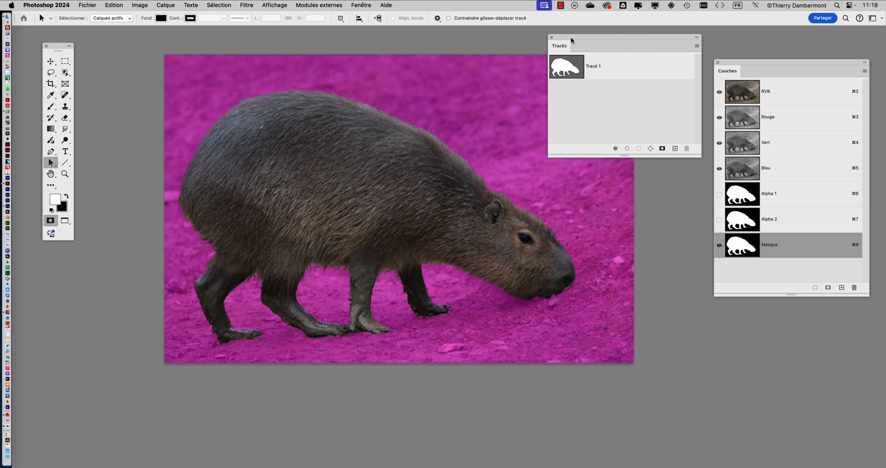
Step: Switch between Illustrator and the Photoshop photo to compare the flat brown capybara silhouette with the masked animal
key(super+Tab)
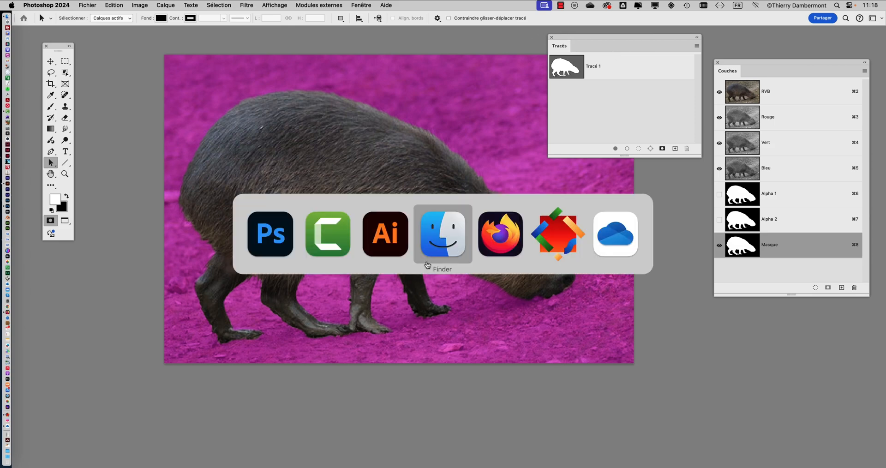
click(372, 242)
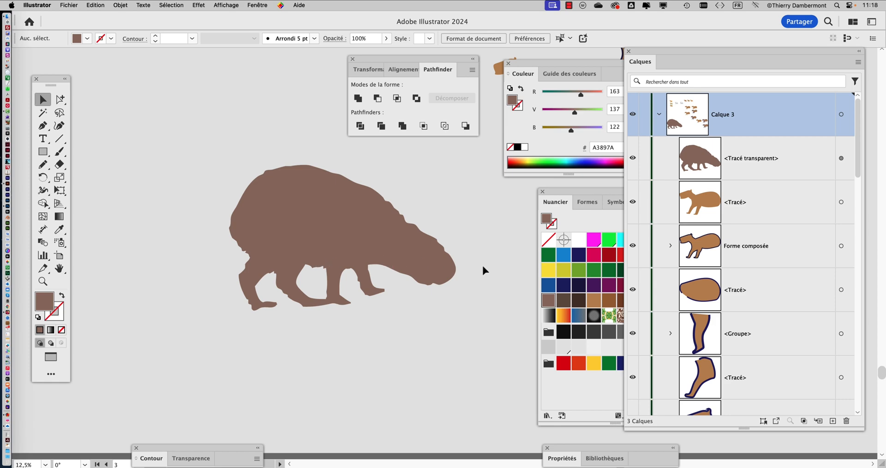
key(super+Tab)
click(328, 238)
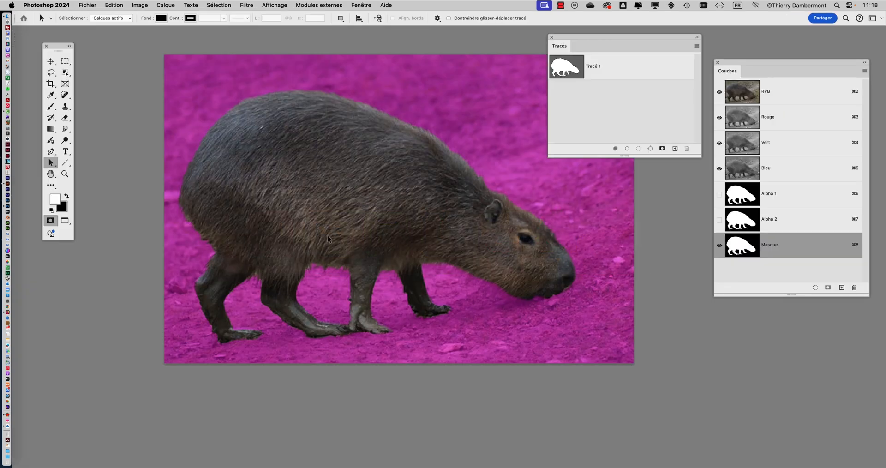
key(super+Tab)
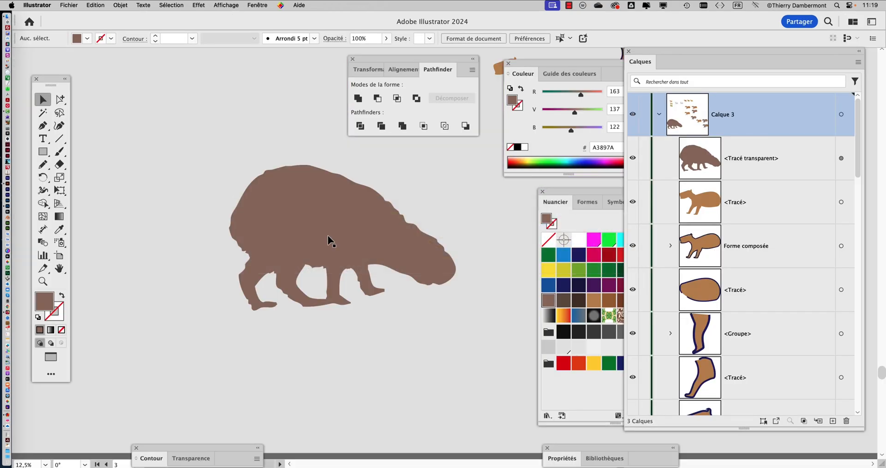
scroll(328, 237, up, 2)
drag(459, 252, 382, 259)
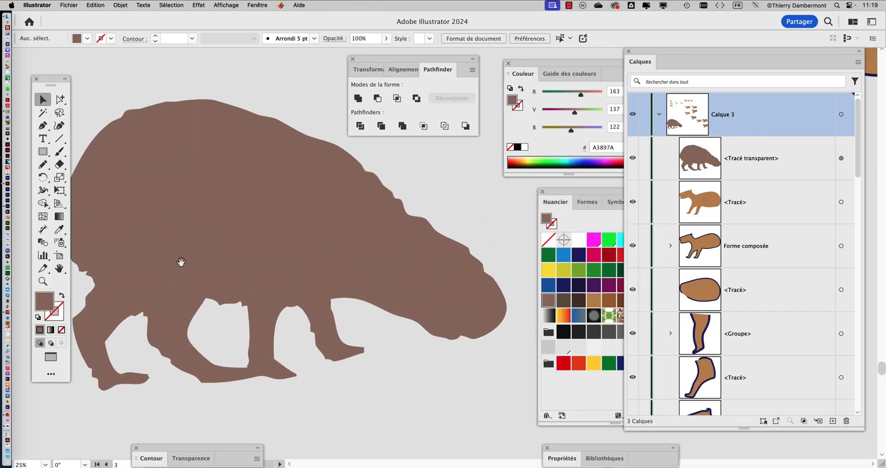
drag(235, 258, 257, 239)
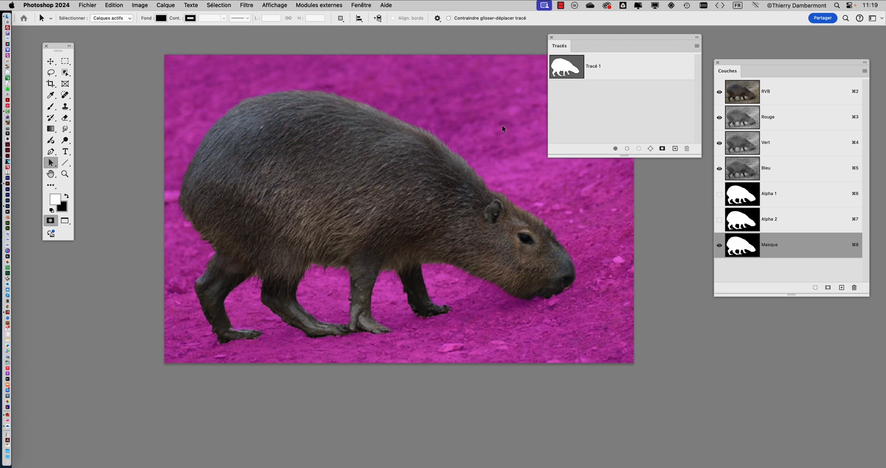
Step: Paint over the capybara's eye in the quick mask with a 2 px black Brush
scroll(569, 244, up, 5)
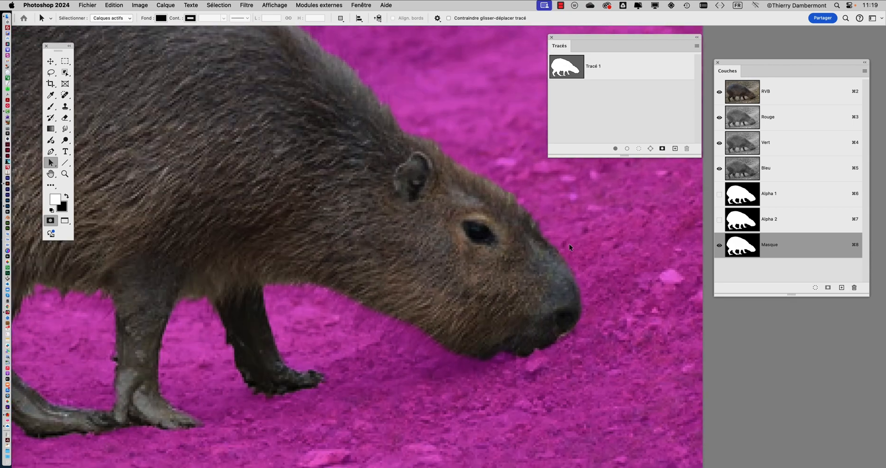
scroll(569, 243, up, 3)
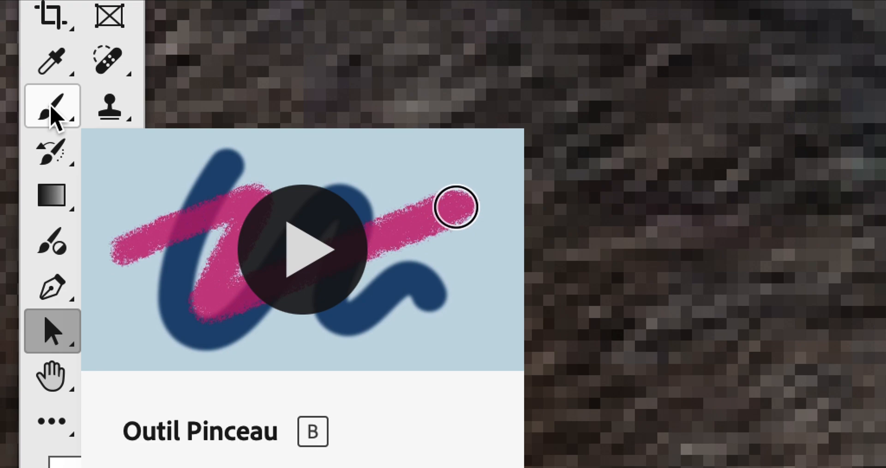
click(55, 116)
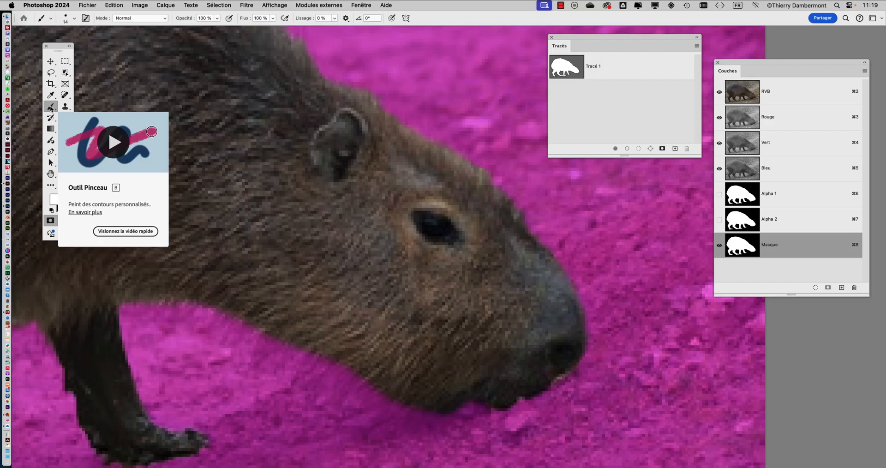
ctrl+alt+drag(337, 199, 336, 204)
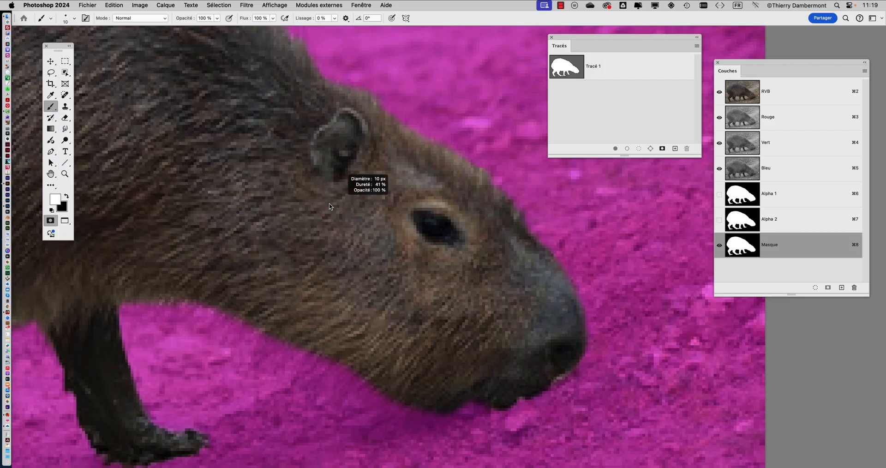
scroll(430, 229, up, 5)
mouse_move(411, 229)
ctrl+alt+mouse_down()
mouse_move(393, 234)
mouse_move(431, 237)
ctrl+alt+mouse_up()
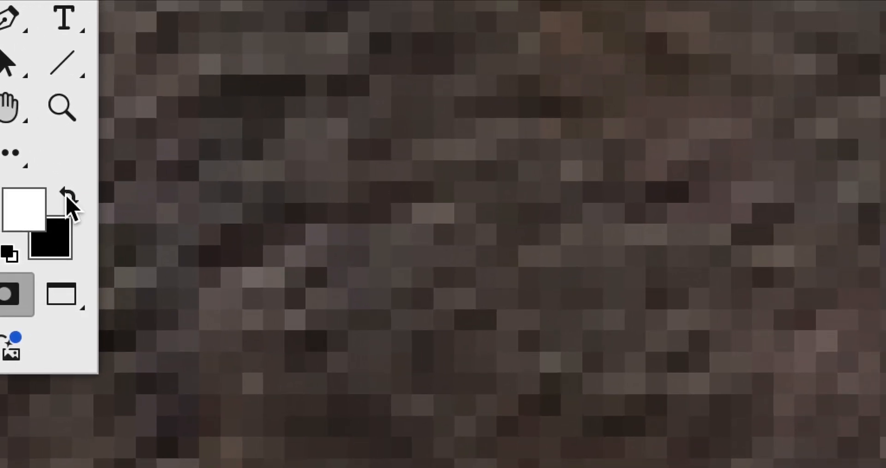
click(153, 196)
key(x)
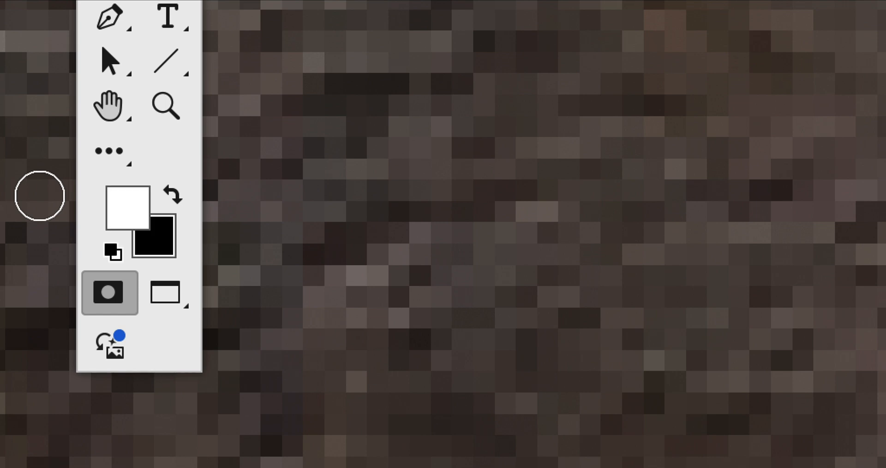
key(x)
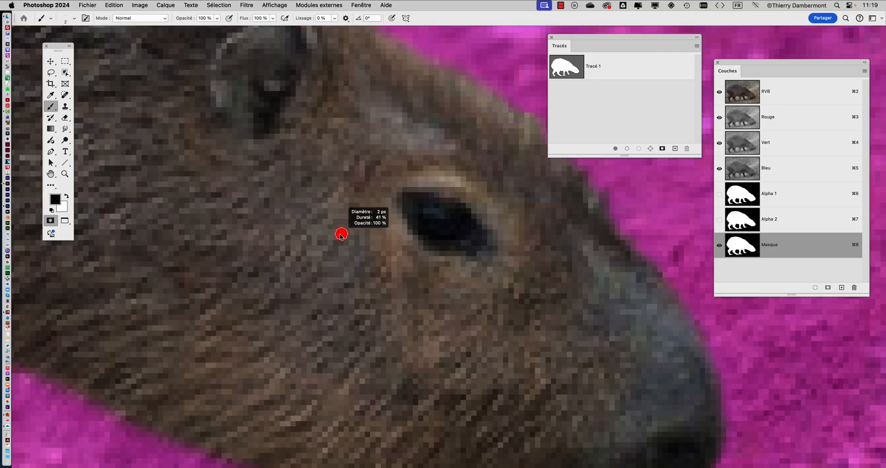
mouse_move(403, 198)
mouse_down()
mouse_move(444, 201)
mouse_move(485, 238)
mouse_move(448, 247)
mouse_move(420, 240)
mouse_move(403, 204)
mouse_move(436, 204)
mouse_move(473, 230)
mouse_move(439, 236)
mouse_move(416, 212)
mouse_move(436, 235)
mouse_move(453, 230)
mouse_move(421, 211)
mouse_move(448, 215)
mouse_move(462, 232)
mouse_move(419, 225)
mouse_move(427, 245)
mouse_up()
Step: Outline the capybara's ear rim in black on the mask and fill the area between the outer and inner contours
drag(344, 249, 373, 371)
mouse_move(248, 229)
mouse_down()
mouse_move(242, 187)
mouse_move(252, 166)
mouse_move(298, 126)
mouse_move(321, 129)
mouse_move(339, 175)
mouse_move(306, 250)
mouse_up()
mouse_move(241, 193)
mouse_down()
mouse_move(272, 165)
mouse_move(293, 161)
mouse_move(316, 181)
mouse_move(320, 230)
mouse_up()
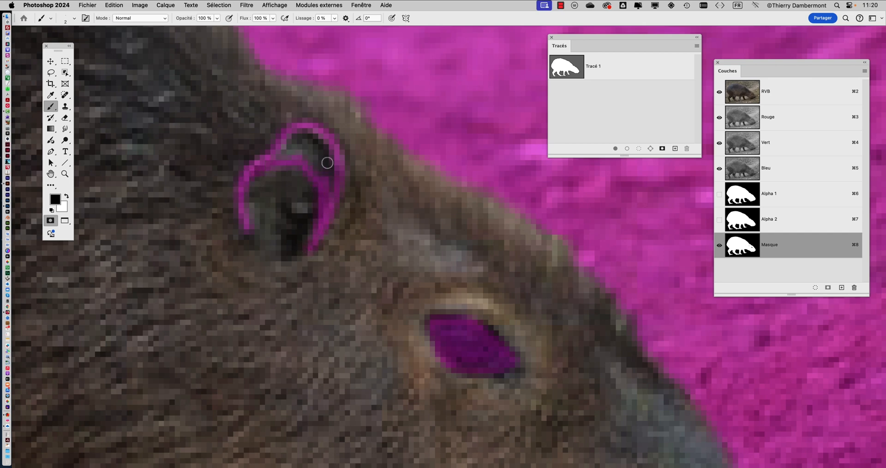
mouse_move(279, 156)
mouse_down()
mouse_move(311, 149)
mouse_move(287, 150)
mouse_move(323, 166)
mouse_move(330, 143)
mouse_up()
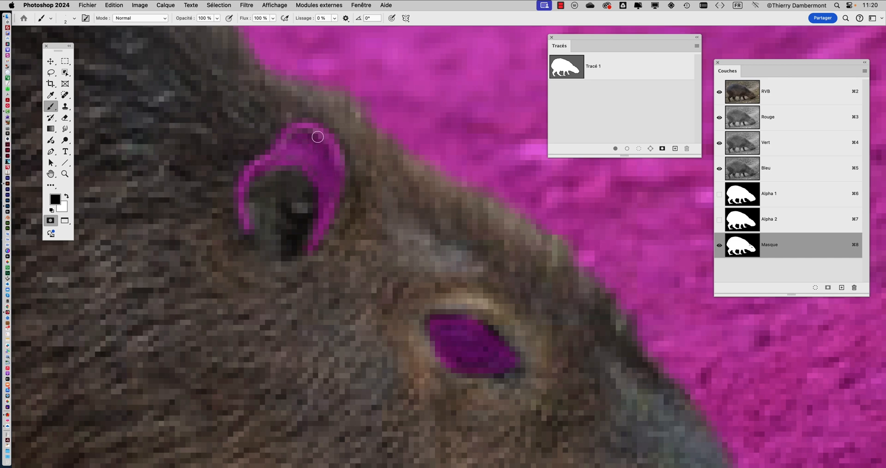
mouse_move(285, 136)
mouse_down()
mouse_move(277, 157)
mouse_move(310, 152)
mouse_up()
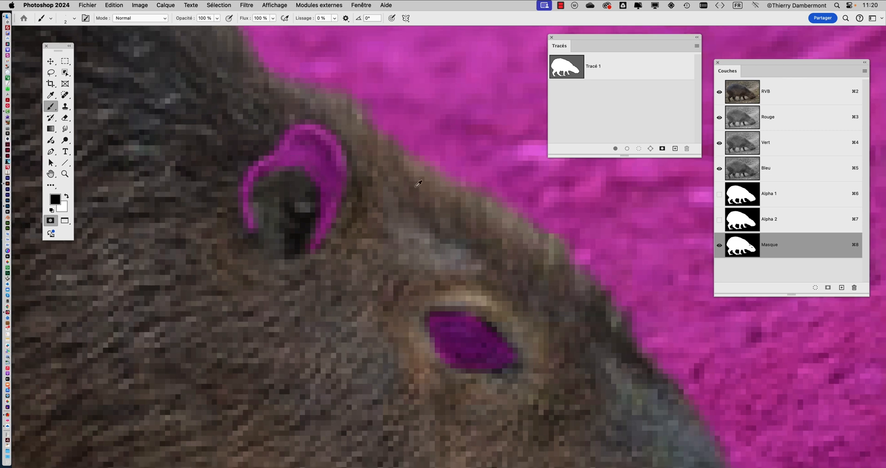
Step: Paint the nostril at the tip of the capybara's snout into the mask with the black Brush
scroll(416, 190, down, 5)
scroll(419, 187, down, 5)
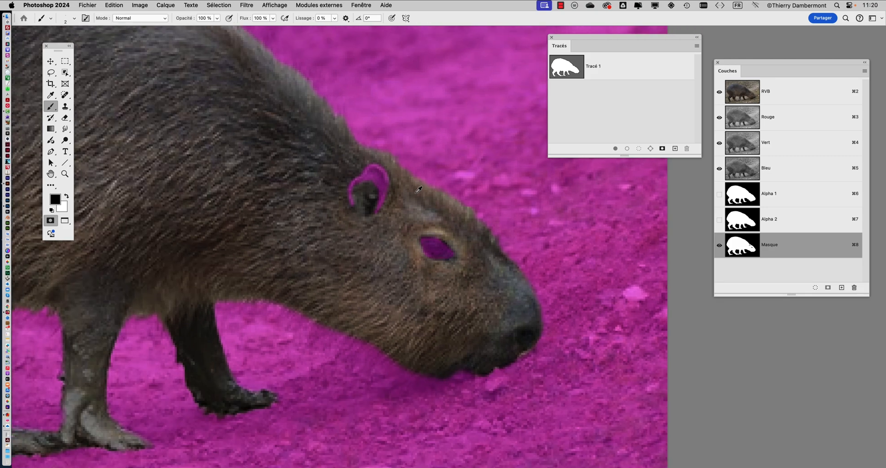
scroll(418, 189, down, 1)
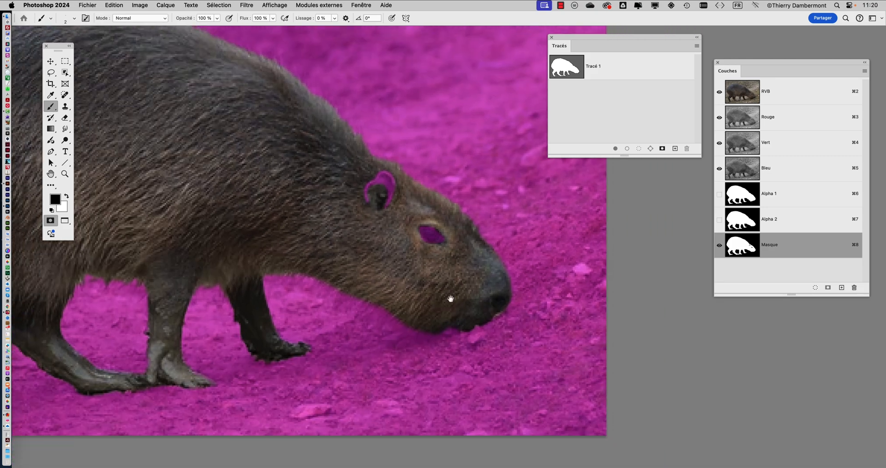
scroll(451, 298, down, 2)
scroll(438, 239, up, 6)
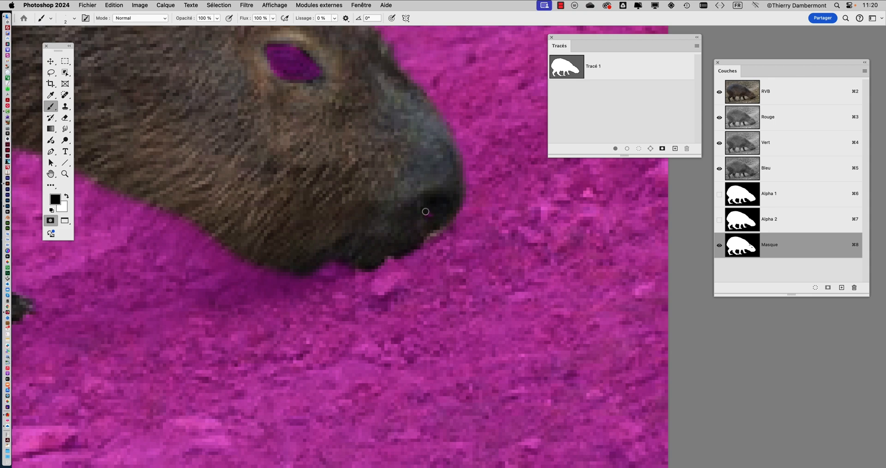
drag(426, 211, 443, 198)
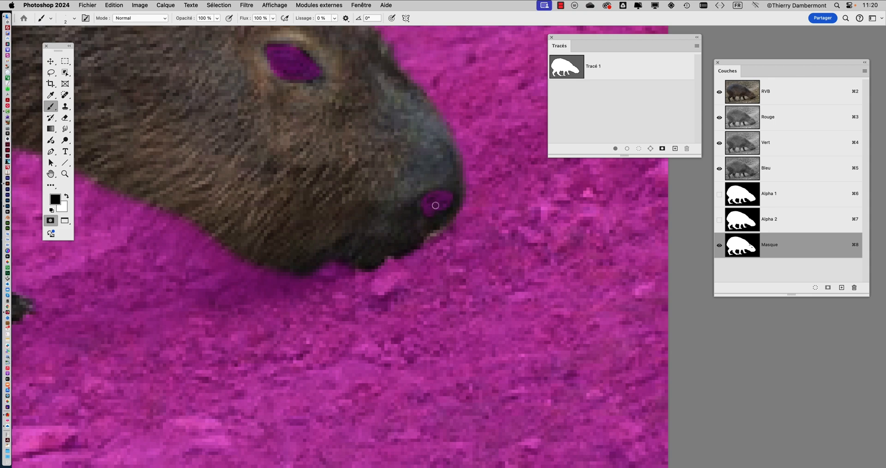
Step: Paint a small round pupil in white in the middle of the masked eye
scroll(425, 237, down, 1)
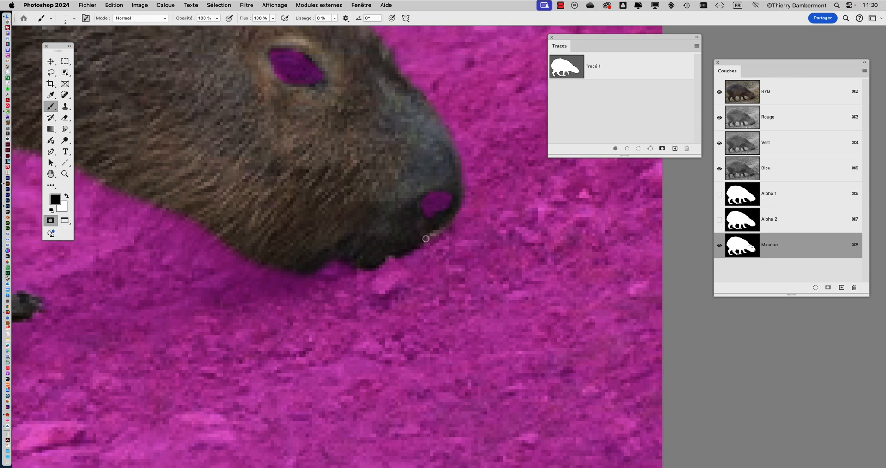
scroll(329, 227, down, 4)
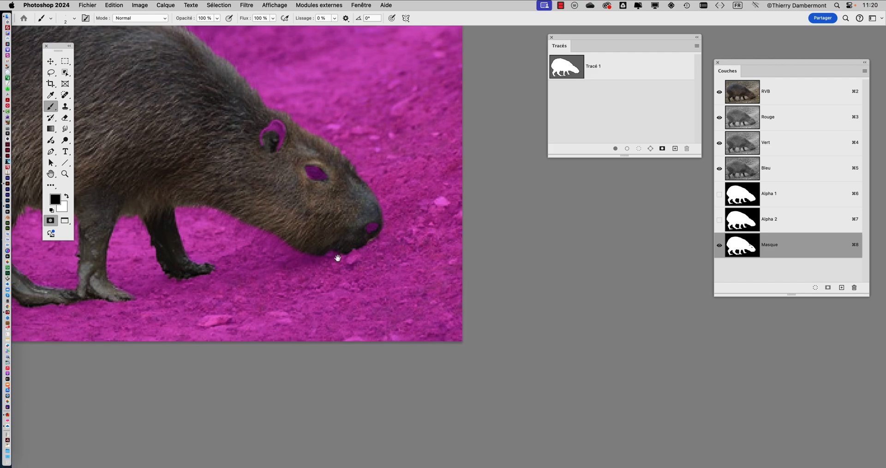
scroll(391, 197, up, 1)
scroll(391, 198, up, 2)
scroll(399, 186, up, 1)
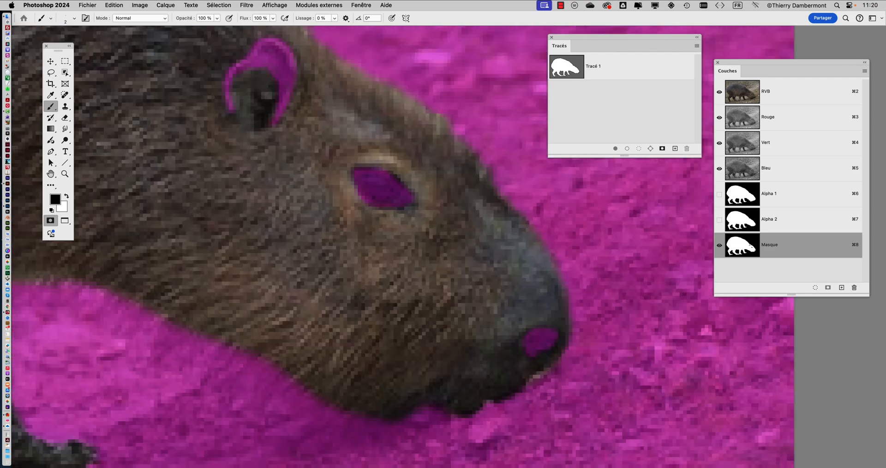
key(x)
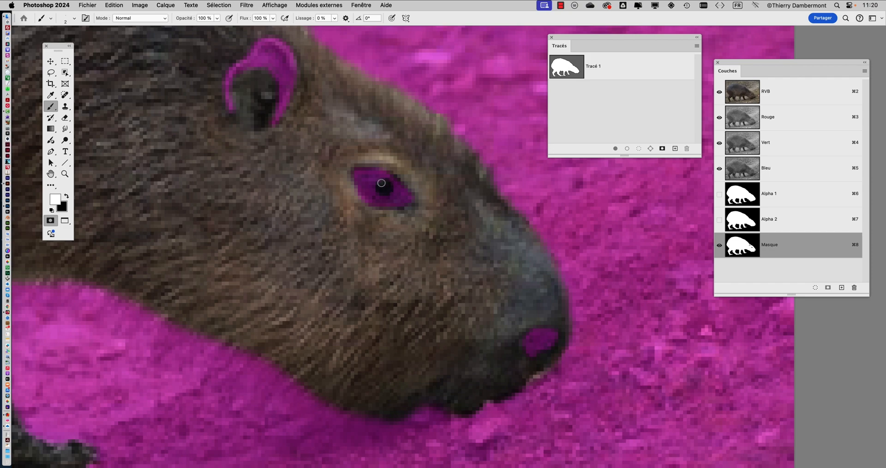
scroll(383, 214, down, 5)
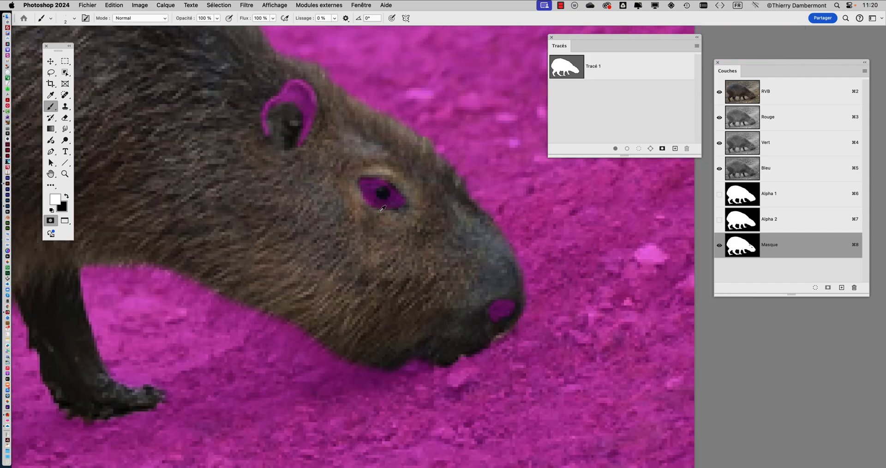
scroll(366, 222, up, 10)
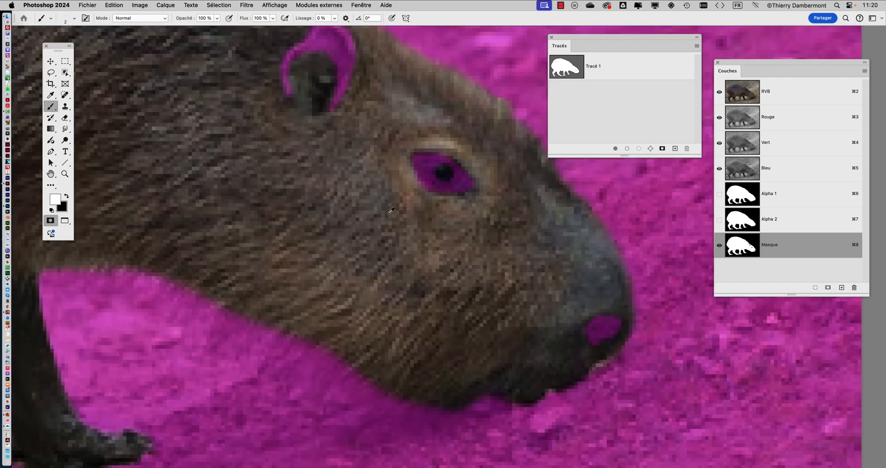
scroll(455, 176, down, 5)
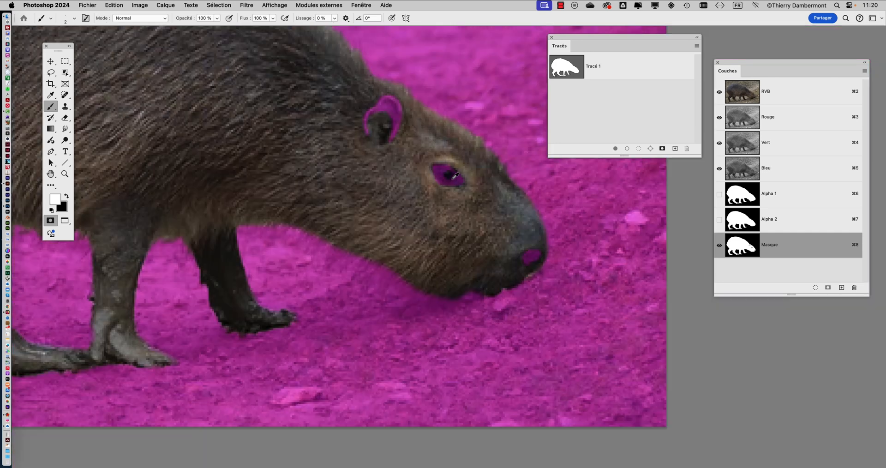
Step: With a 5 px Brush, paint a black line up from the near foreleg's front edge into the body and thin it with white
drag(352, 204, 464, 191)
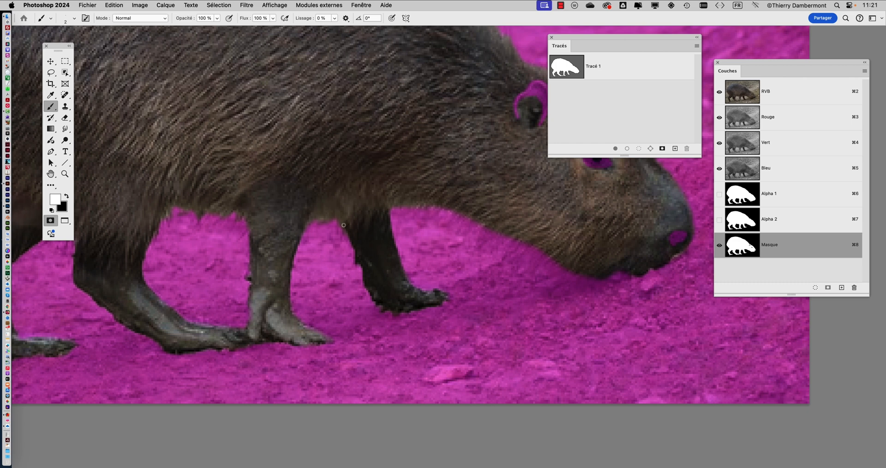
drag(344, 225, 347, 224)
key(x)
drag(330, 175, 314, 215)
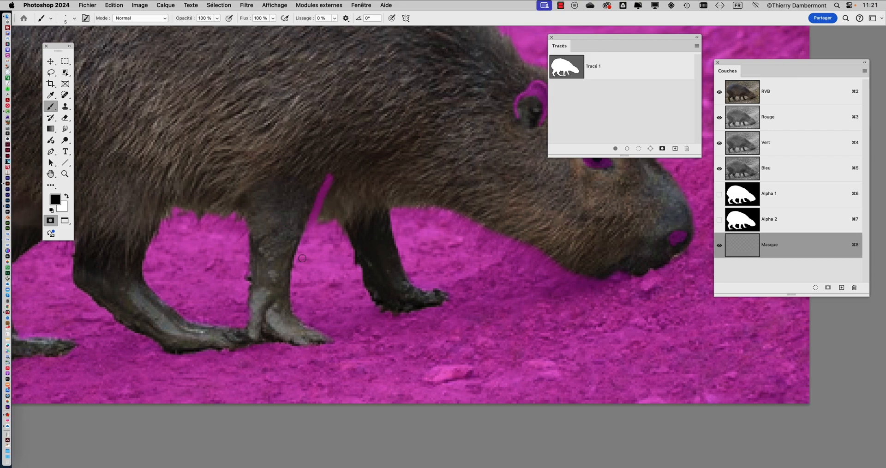
scroll(325, 194, up, 3)
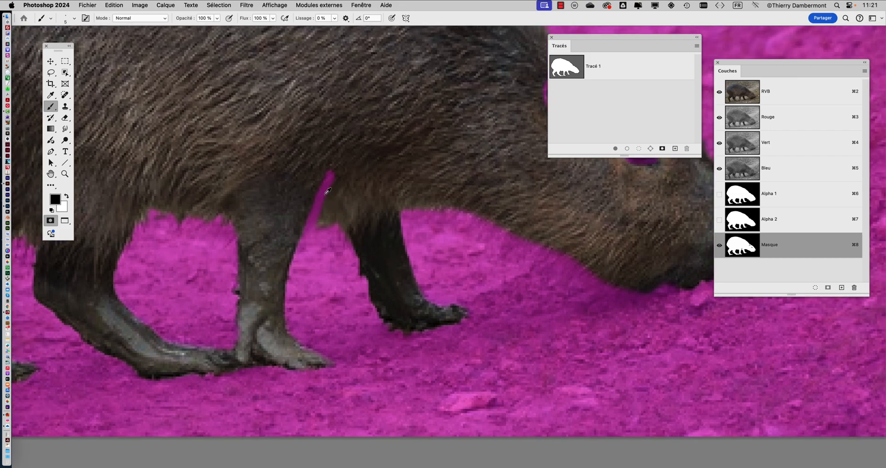
key(x)
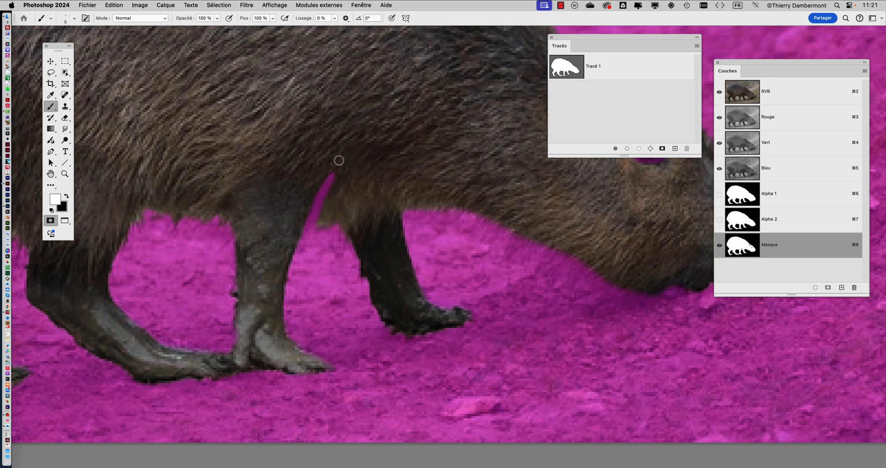
Step: Paint a short black line up from the near foreleg's rear edge into the belly and refine it with white
key(x)
scroll(323, 225, left, 5)
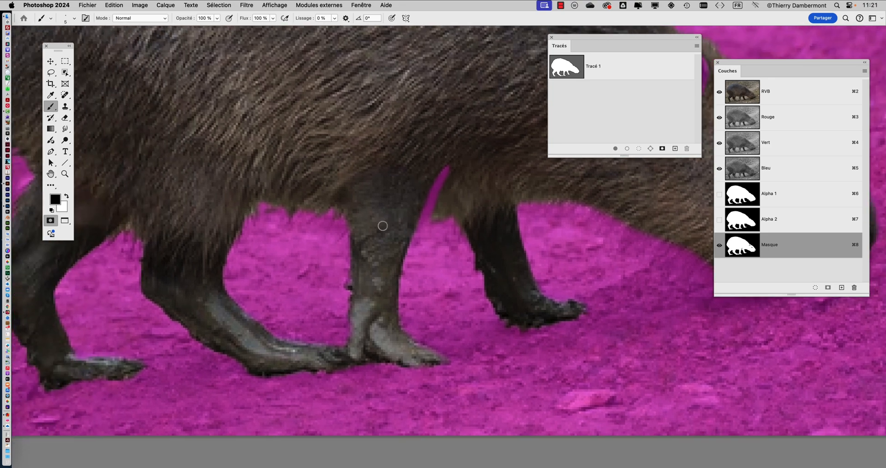
key(x)
key(x)
key(x)
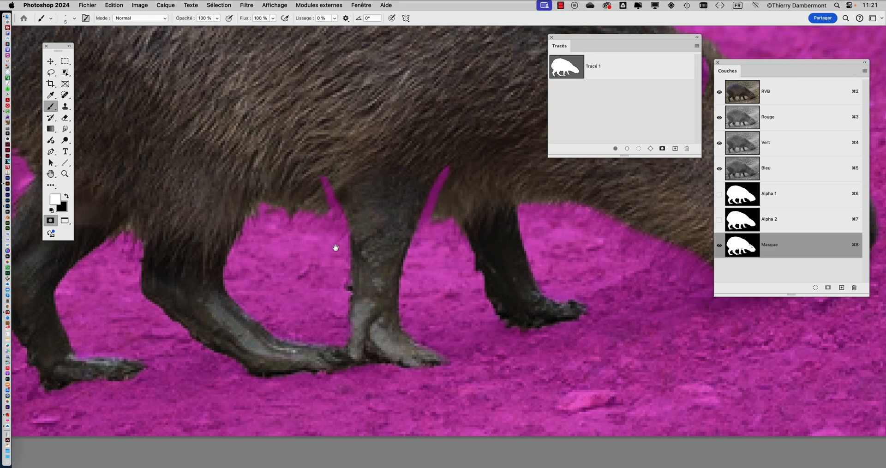
Step: Paint a long black line up from the near hind leg's front edge into the flank and refine it with white
drag(336, 248, 477, 270)
key(x)
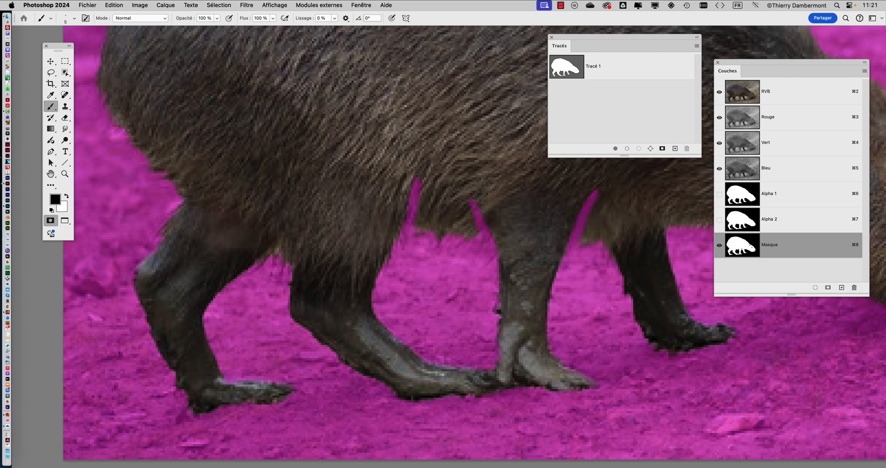
drag(414, 173, 420, 109)
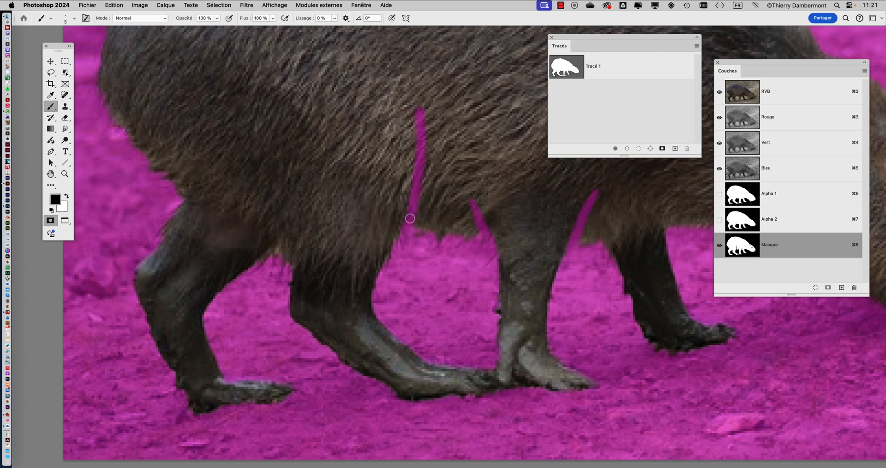
key(x)
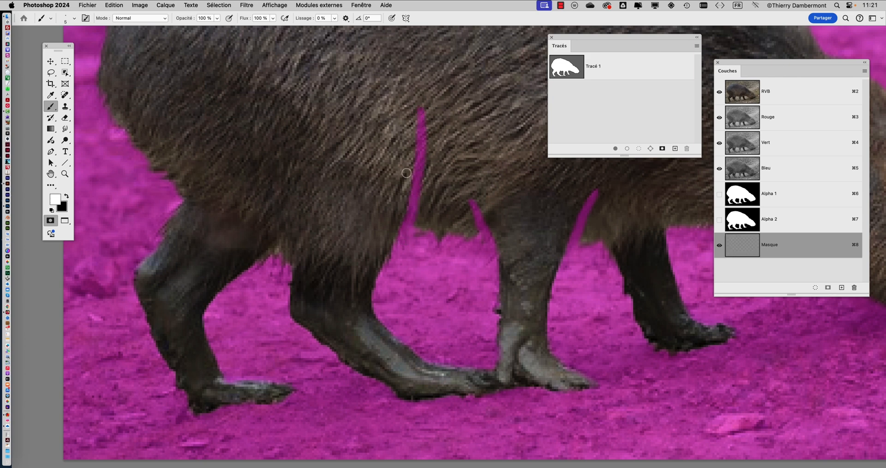
Step: Paint a curved black line from the near hind leg's rear edge into the rump and refine its end with white
key(x)
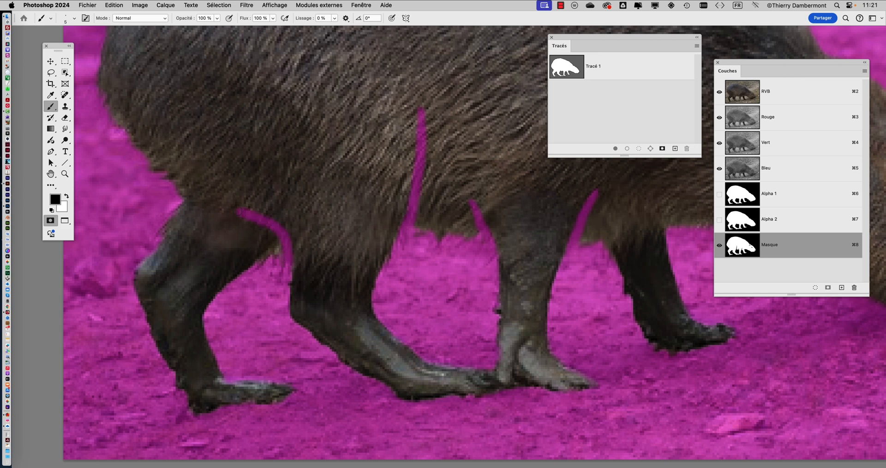
scroll(290, 221, down, 4)
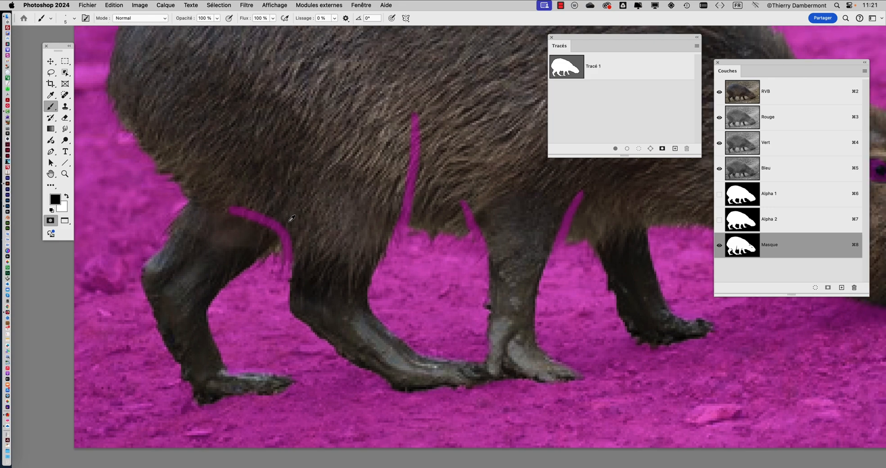
key(x)
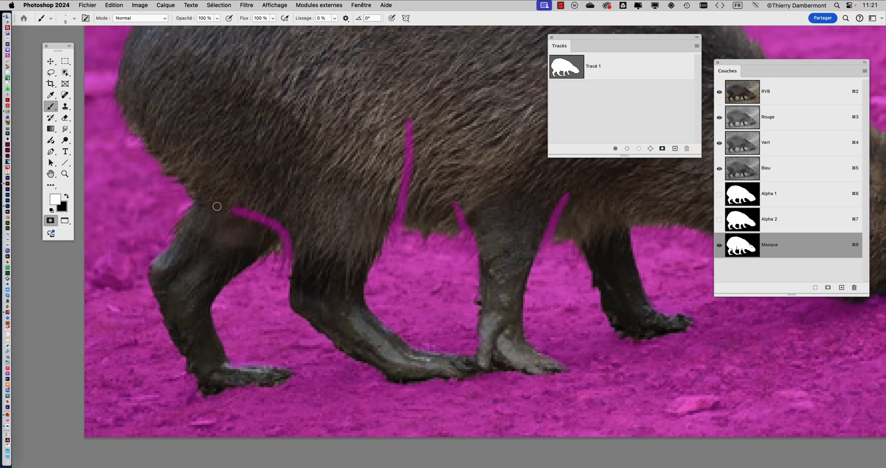
key(x)
scroll(332, 218, down, 5)
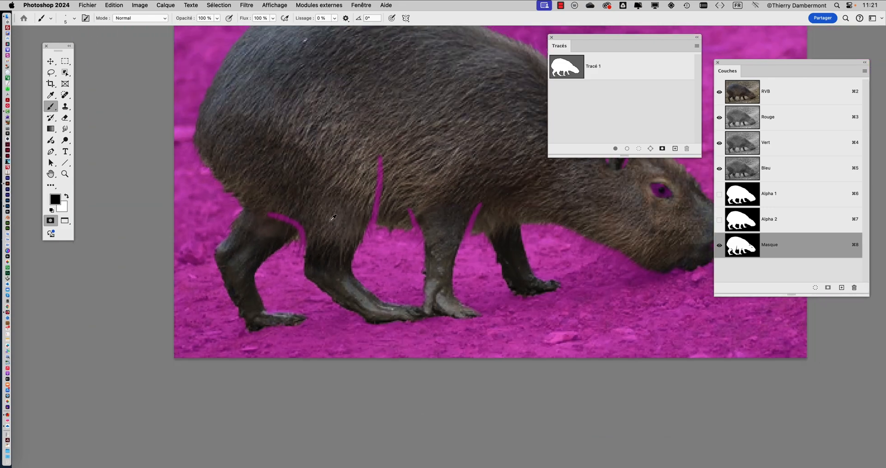
Step: Paint a thin black gap between the near hind foot and the near forefoot, refining the edges with white
scroll(332, 218, down, 2)
scroll(382, 258, up, 6)
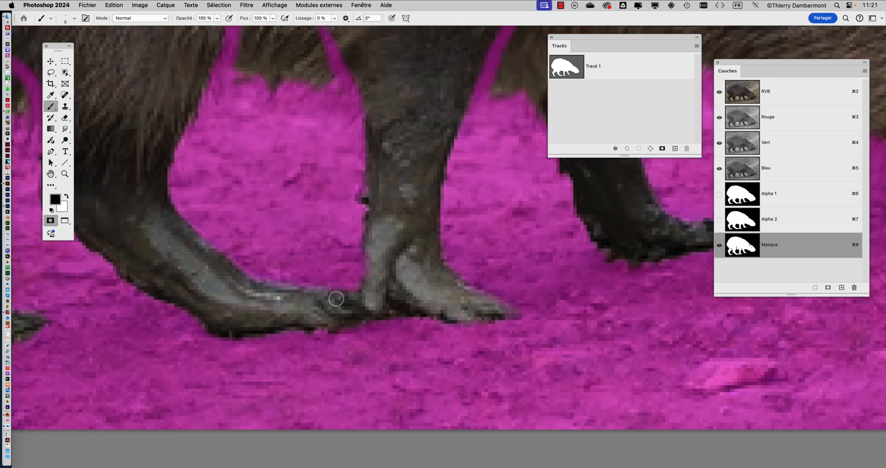
mouse_move(337, 282)
mouse_down()
mouse_move(354, 301)
mouse_move(338, 344)
mouse_move(359, 330)
mouse_move(357, 310)
mouse_move(428, 331)
mouse_up()
mouse_move(339, 338)
mouse_down()
mouse_move(273, 337)
mouse_move(268, 324)
mouse_up()
key(x)
key(super+1)
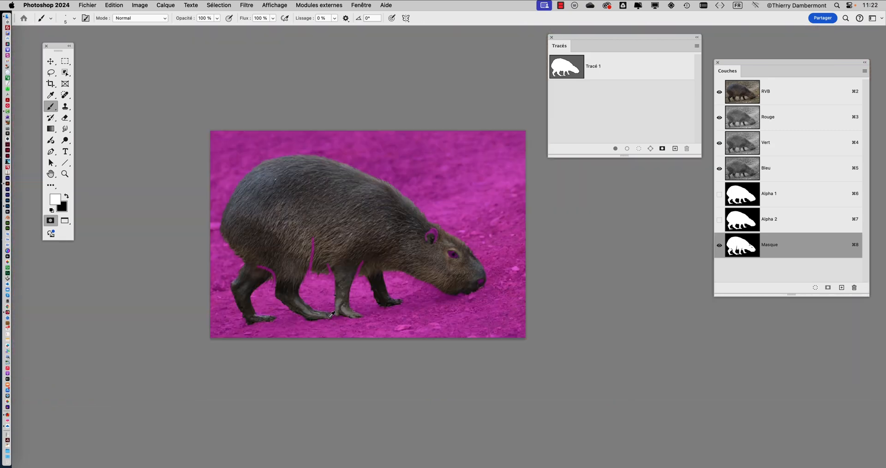
Step: Inspect the painted ear, eye, nostril and leg details of the mask across the whole capybara
scroll(332, 315, up, 2)
drag(416, 274, 379, 294)
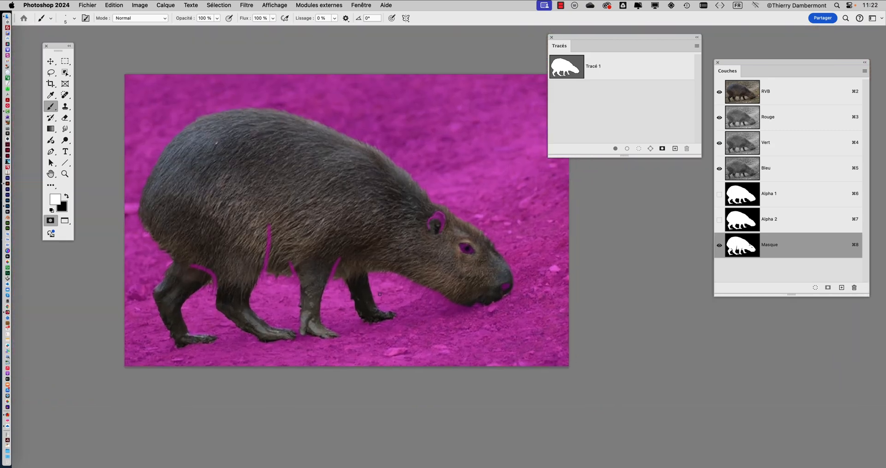
scroll(483, 246, up, 10)
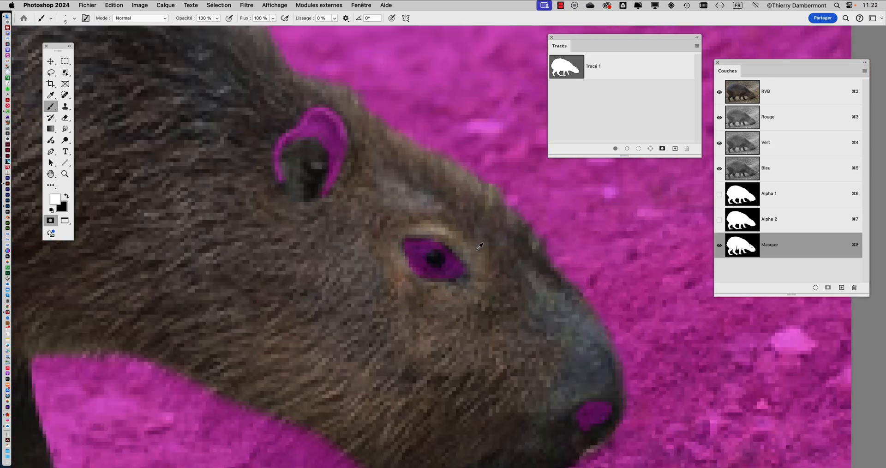
scroll(480, 246, down, 10)
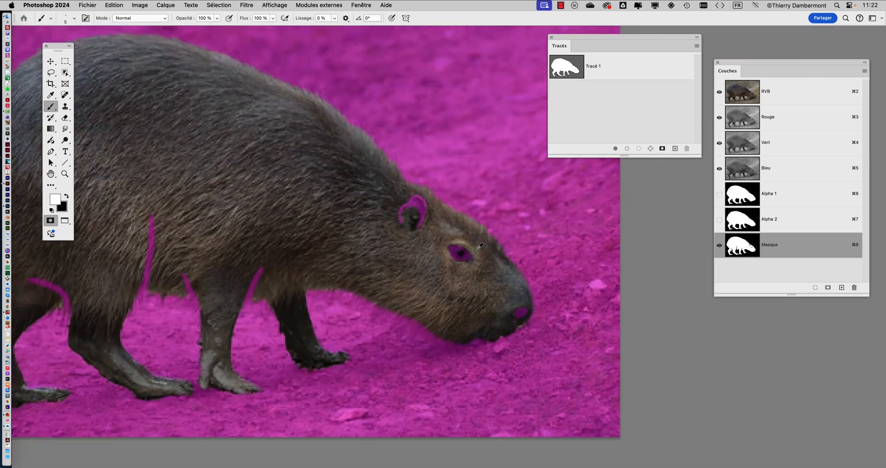
scroll(404, 258, up, 6)
scroll(404, 258, down, 3)
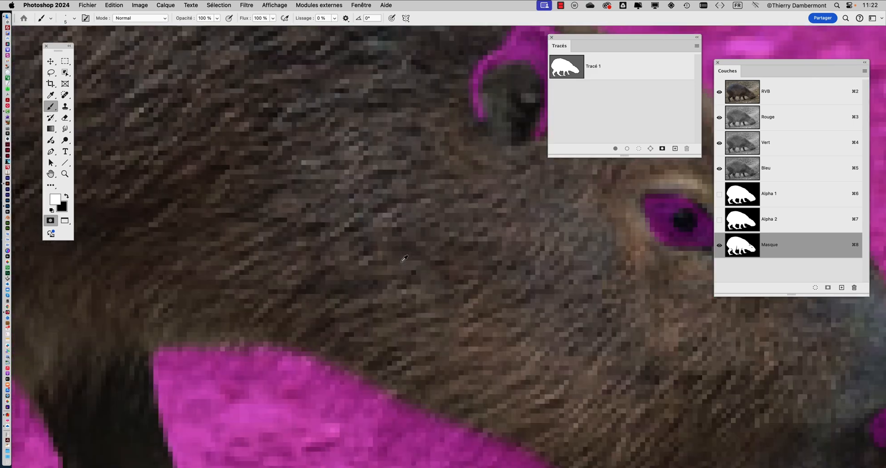
scroll(405, 258, down, 5)
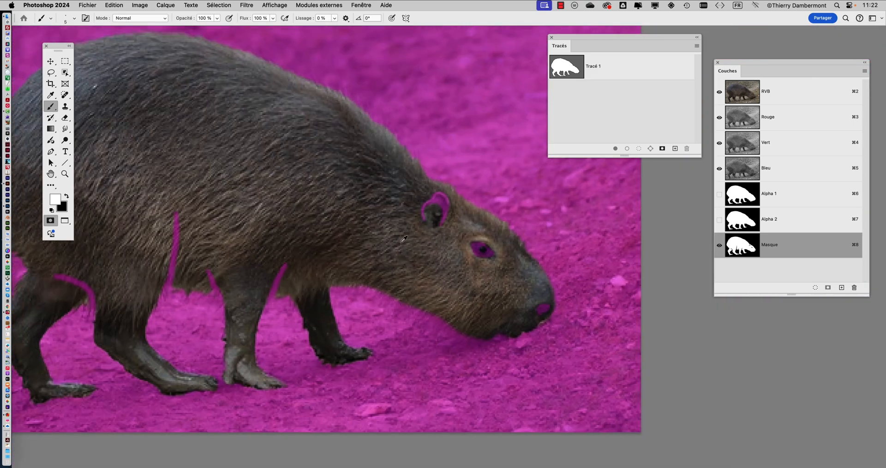
scroll(404, 236, down, 1)
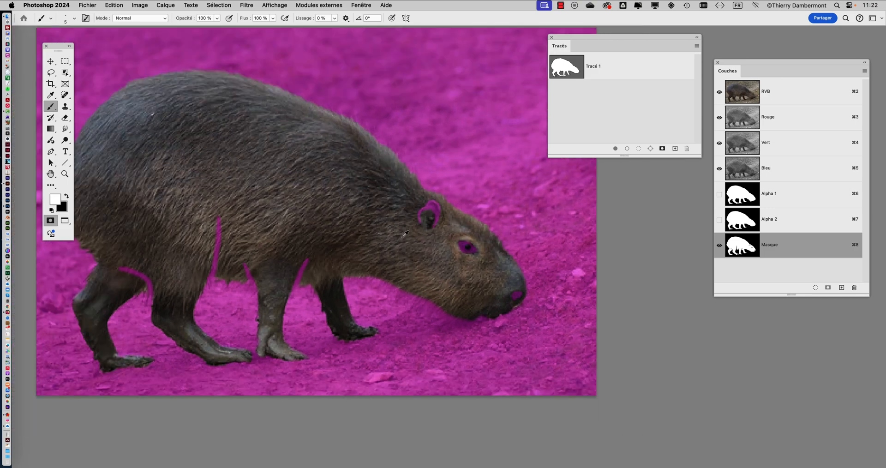
scroll(305, 202, down, 1)
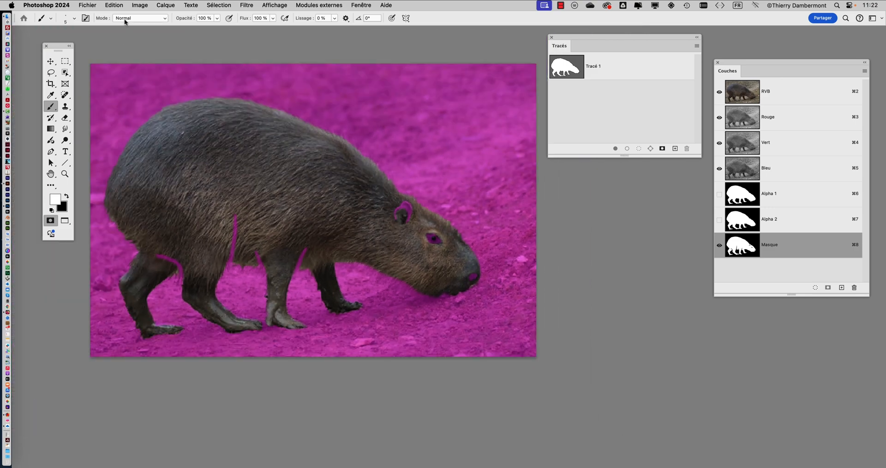
click(82, 5)
click(121, 99)
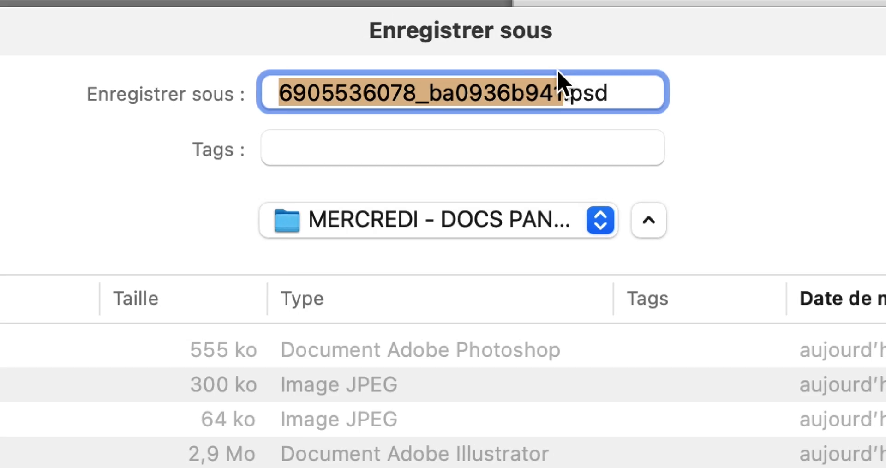
click(588, 88)
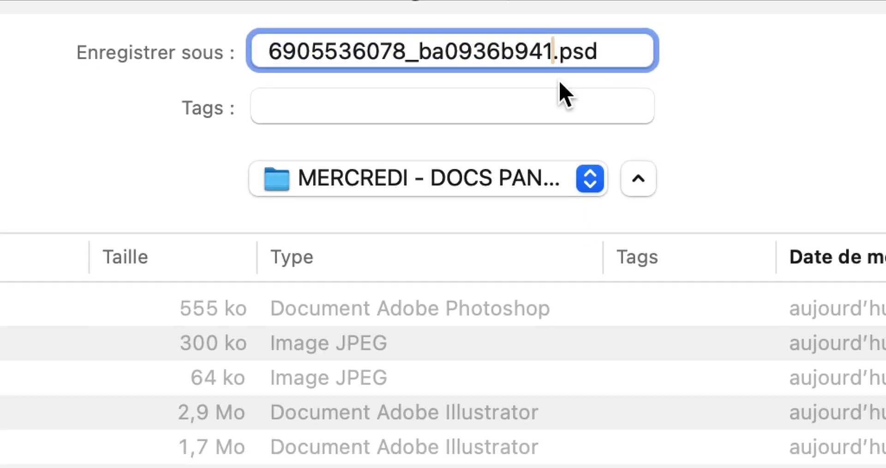
text(-02)
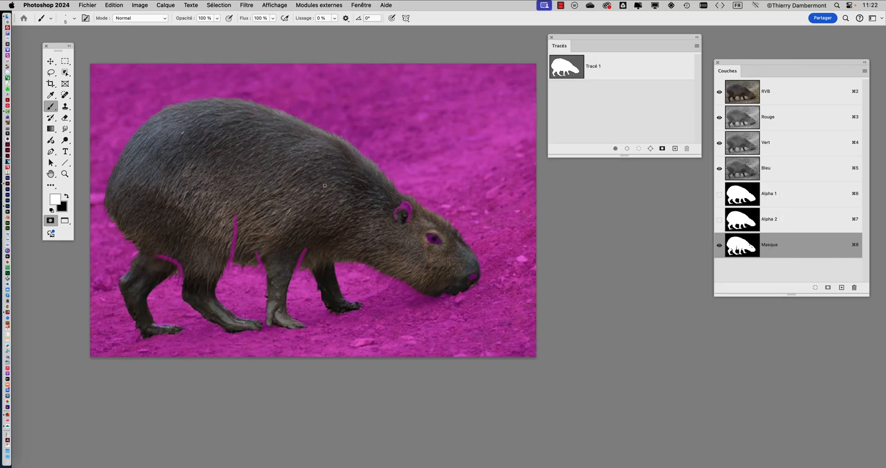
Step: Turn on automatic resampling and enlarge the image to 200 % in width and height
scroll(448, 234, up, 5)
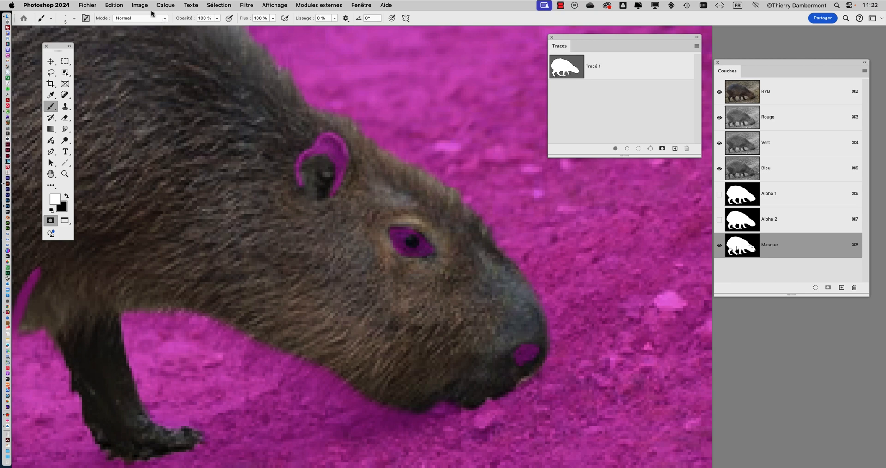
click(140, 5)
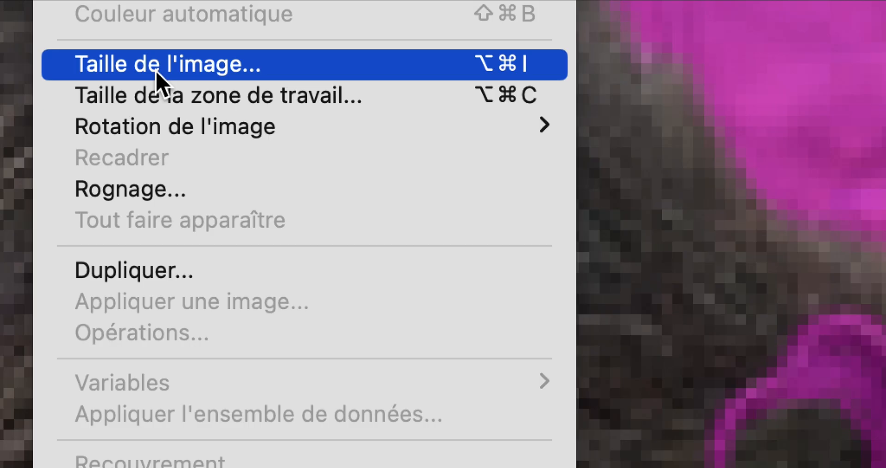
click(157, 74)
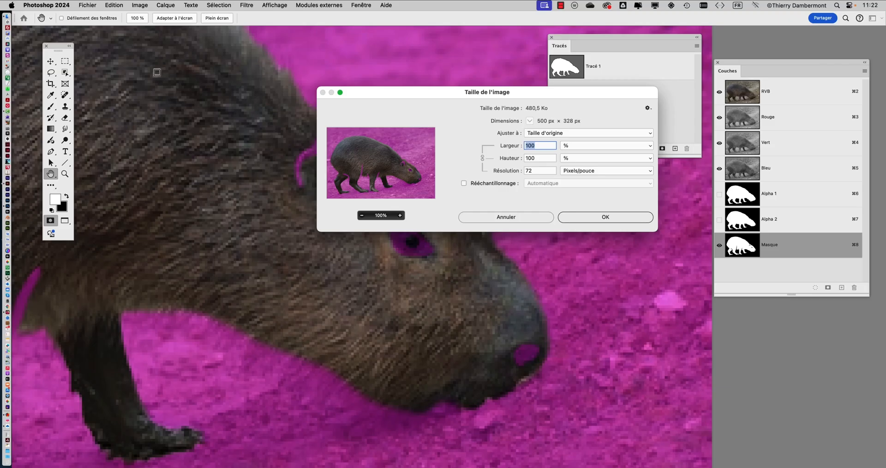
drag(368, 93, 496, 54)
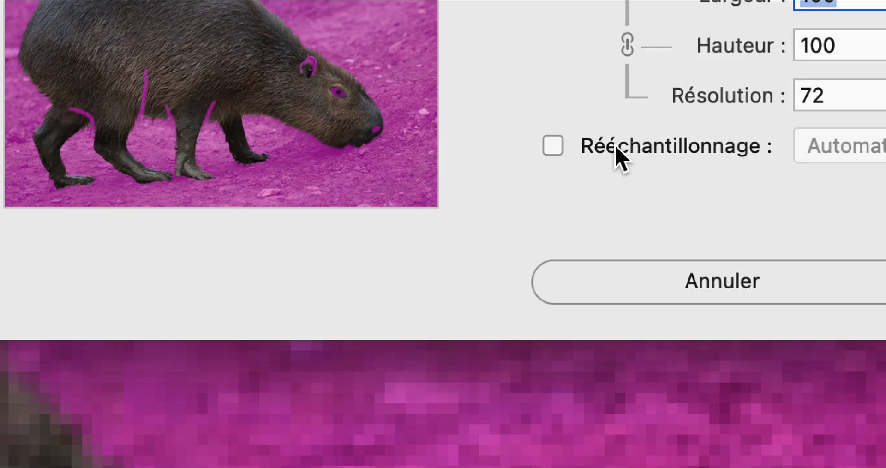
click(615, 146)
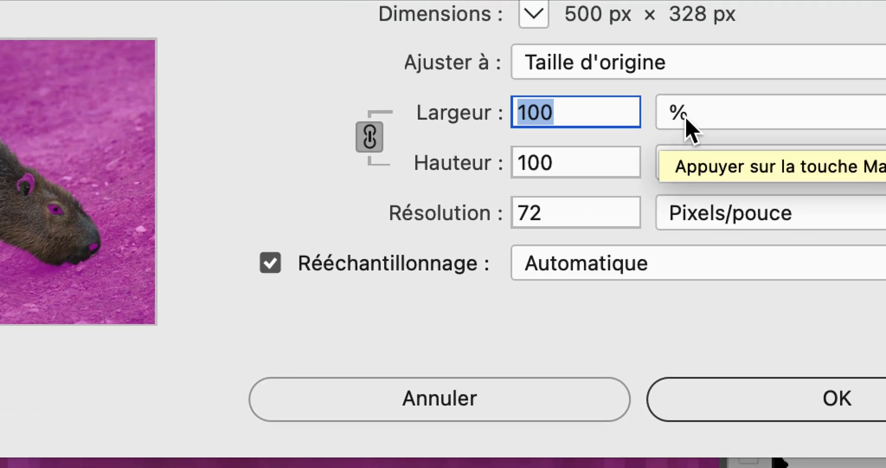
click(688, 126)
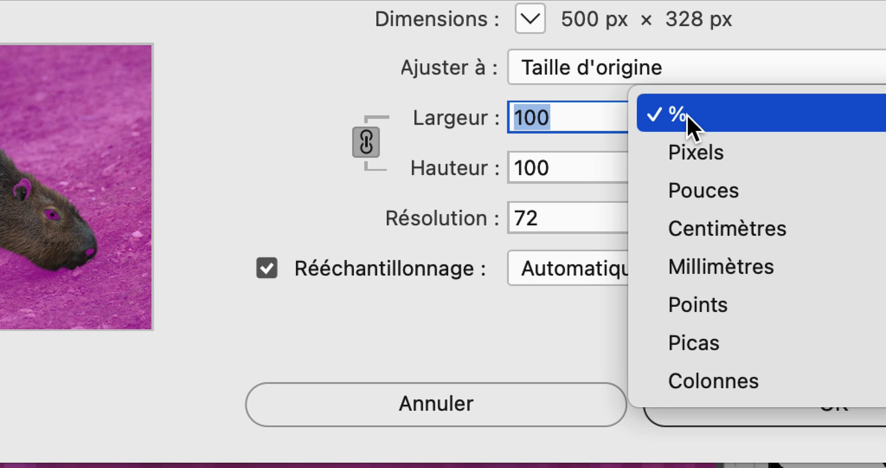
click(691, 124)
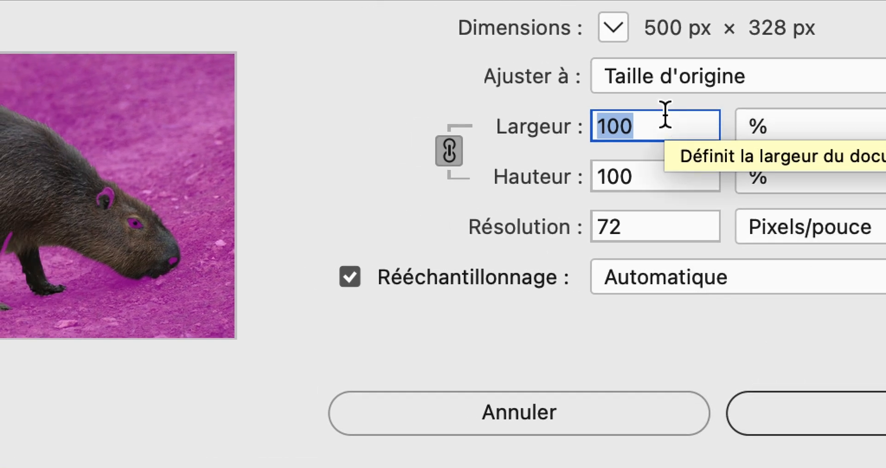
text(200)
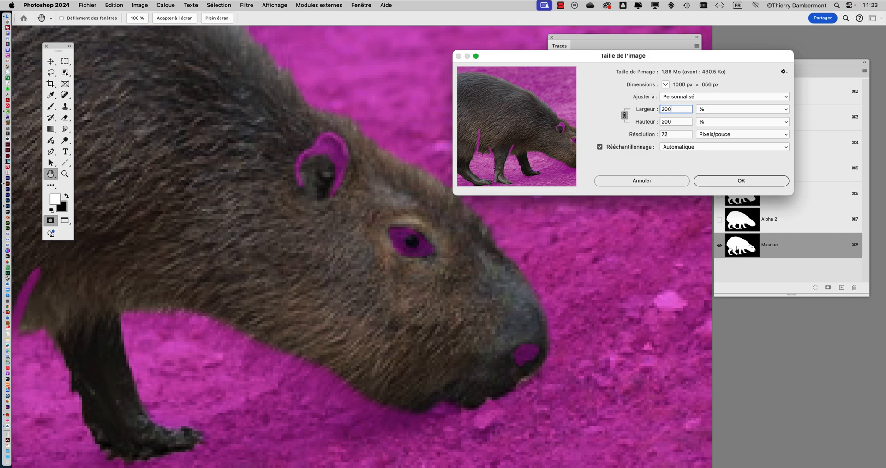
key(Return)
Step: Examine the edges of the head and the painted mask details in the enlarged image
scroll(534, 327, down, 5)
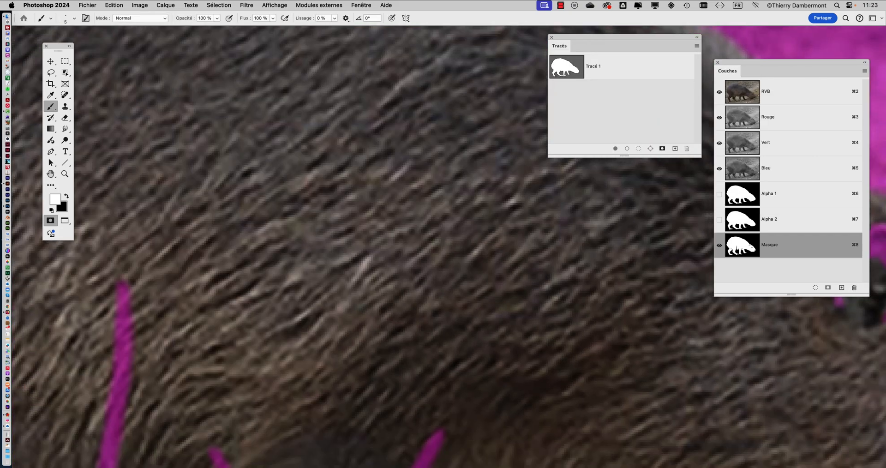
drag(534, 326, 191, 224)
scroll(551, 326, down, 2)
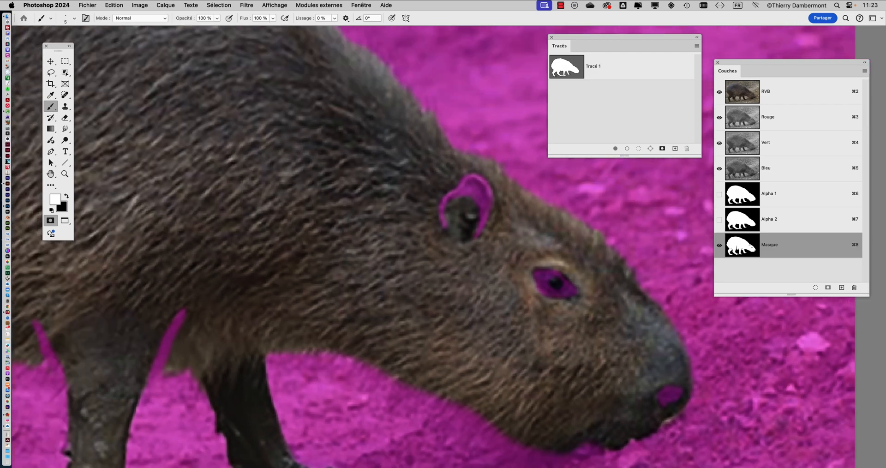
scroll(551, 326, up, 3)
scroll(508, 286, down, 2)
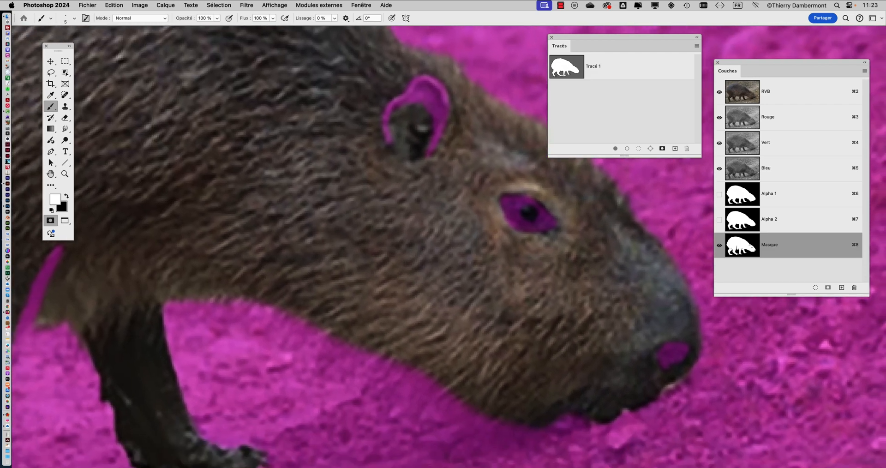
scroll(507, 287, up, 1)
scroll(461, 273, down, 4)
scroll(439, 268, down, 3)
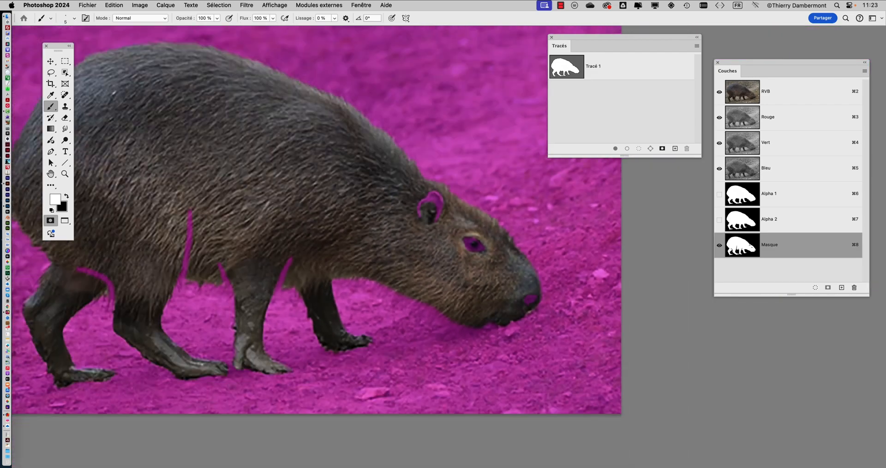
scroll(439, 268, left, 4)
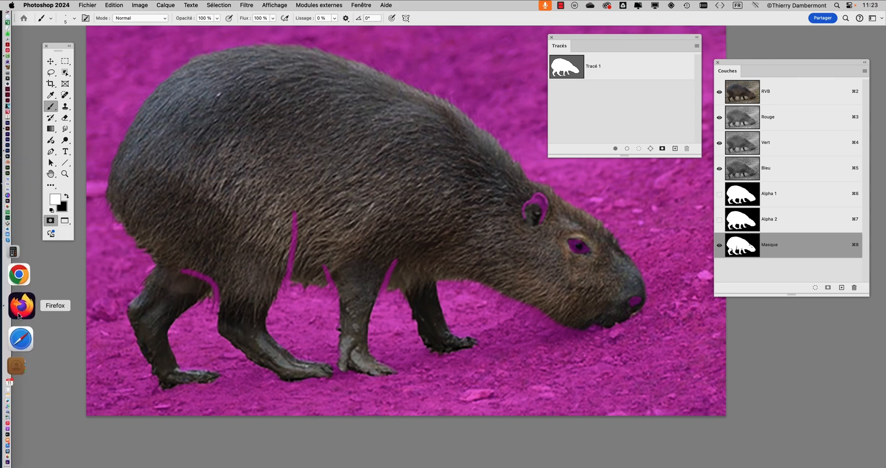
Step: Switch to Firefox and run a Bing image search for "adobe illustrator" in a new tab
click(18, 306)
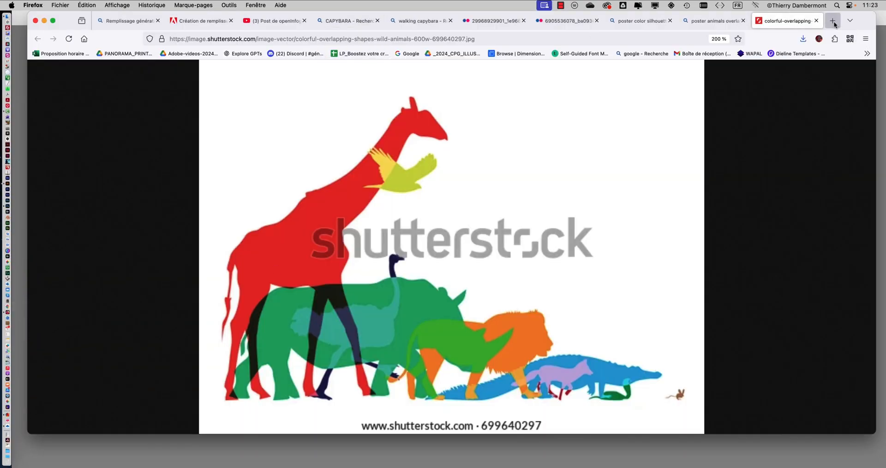
key(super+t)
text(adob)
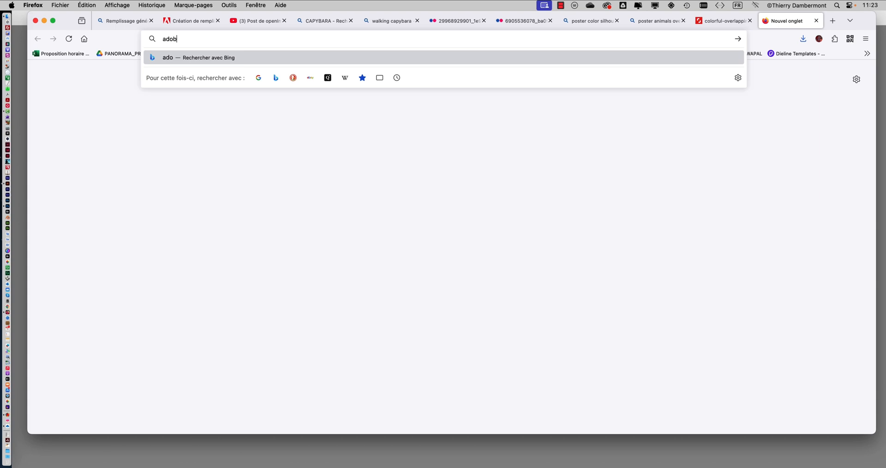
text(e illustrator)
key(Return)
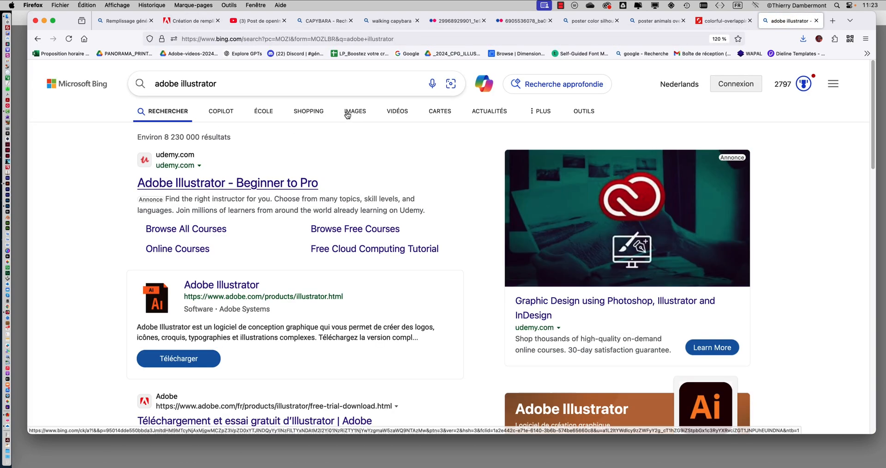
click(347, 113)
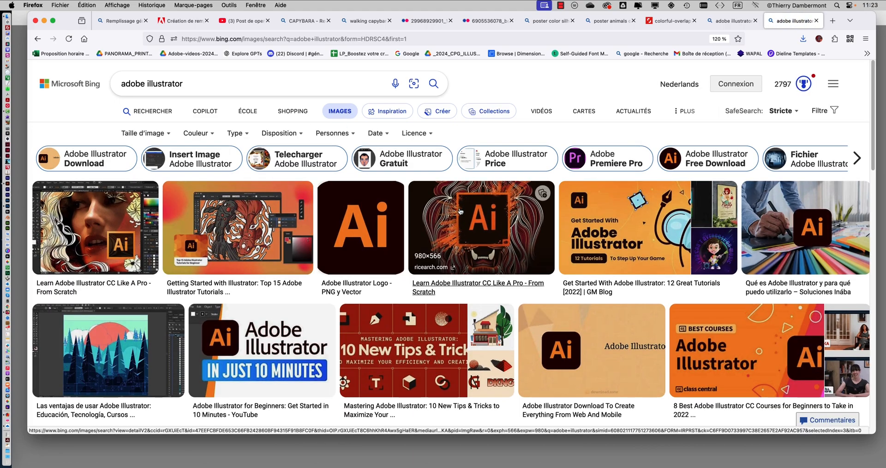
Step: Browse the Adobe Illustrator image results and preview the splash screen artwork of a woman with a braid from the Illustrator Review 2024 result
scroll(460, 212, down, 6)
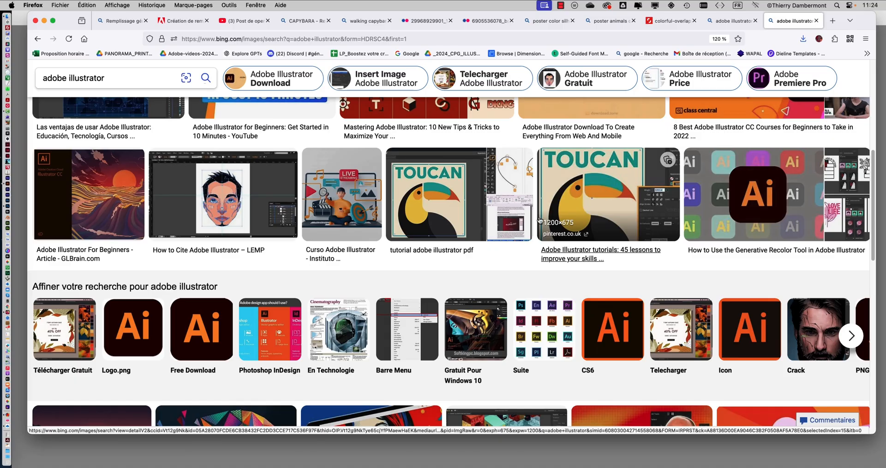
scroll(540, 220, down, 5)
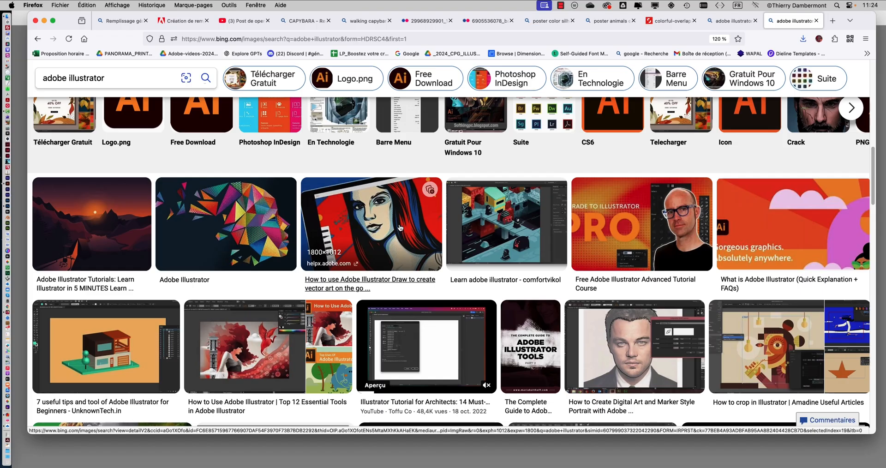
scroll(398, 231, down, 4)
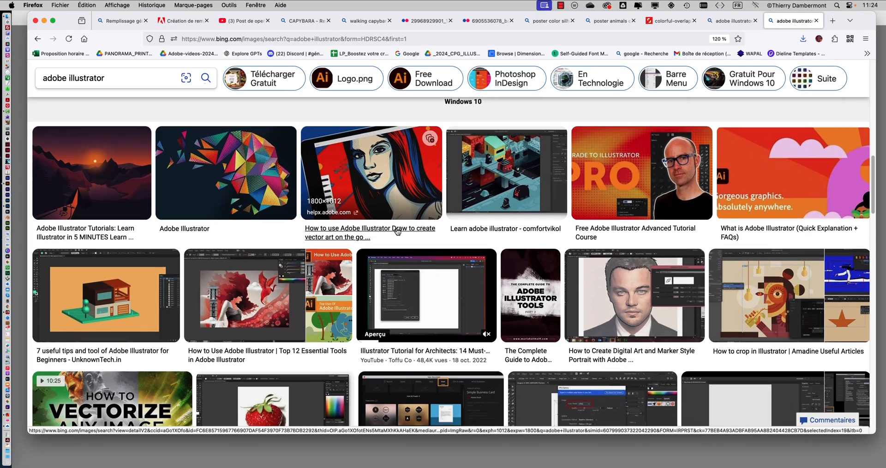
scroll(398, 232, down, 8)
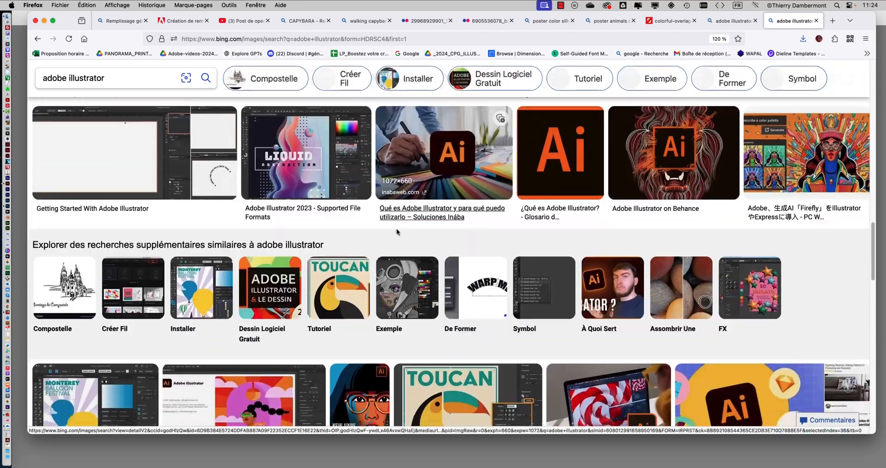
scroll(397, 232, down, 5)
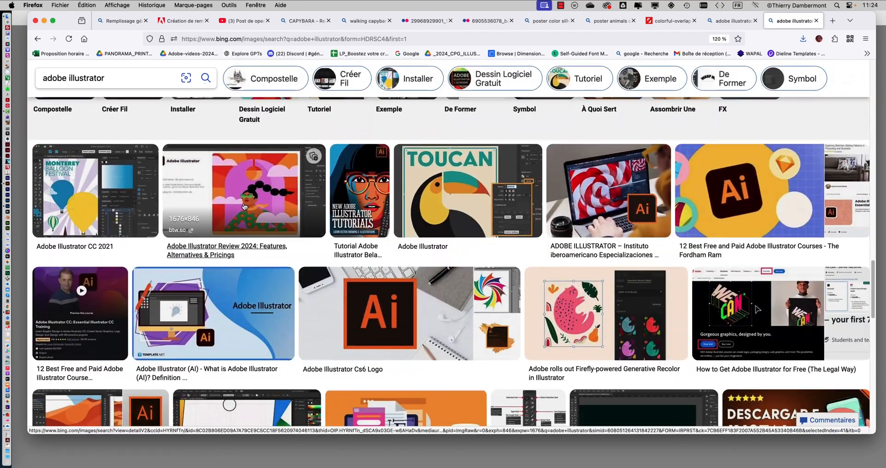
click(245, 207)
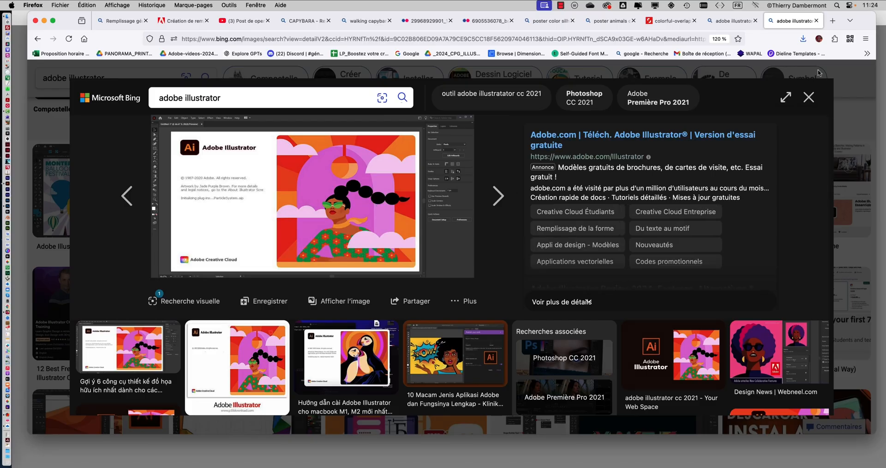
click(809, 97)
Step: Look further through the Illustrator results and preview the two-puffin vector artwork from the Illustrator versus CorelDRAW comparison
scroll(571, 231, down, 10)
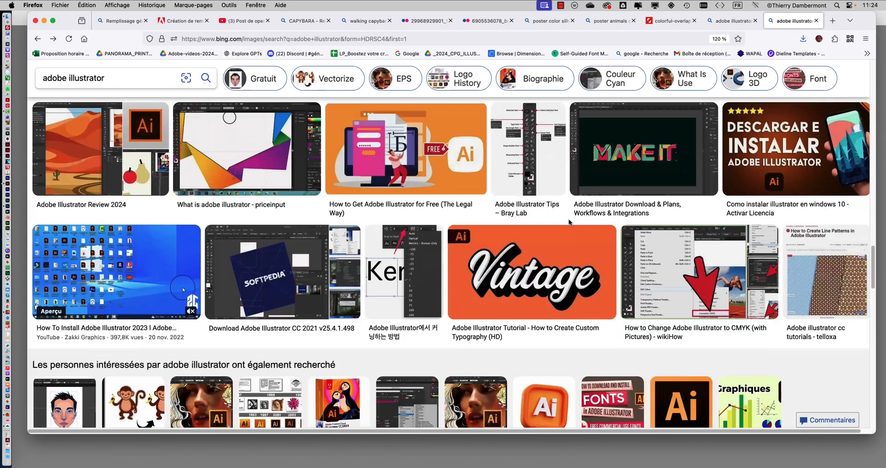
scroll(570, 231, down, 5)
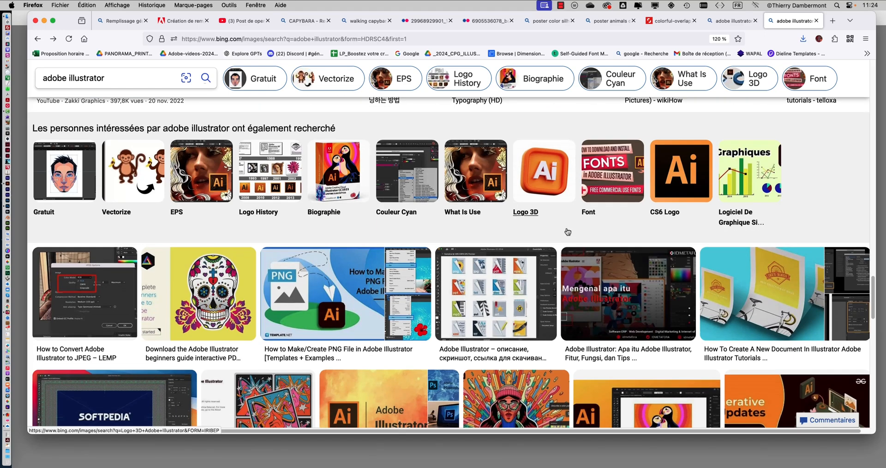
scroll(520, 277, down, 3)
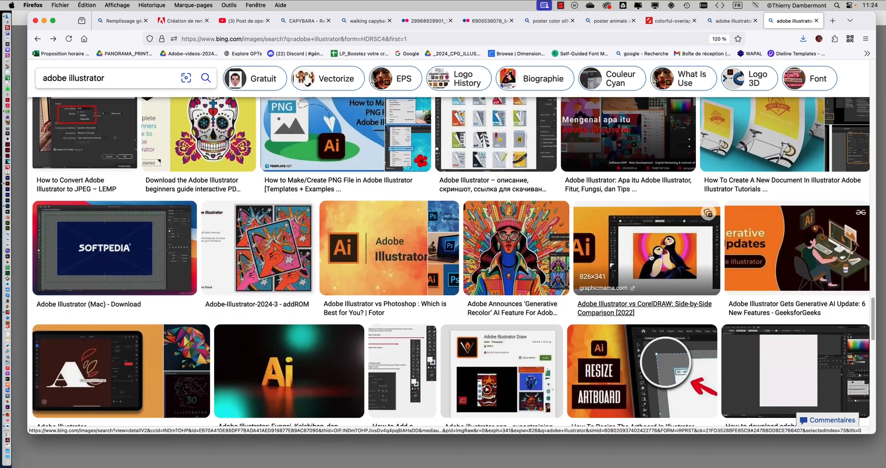
click(646, 263)
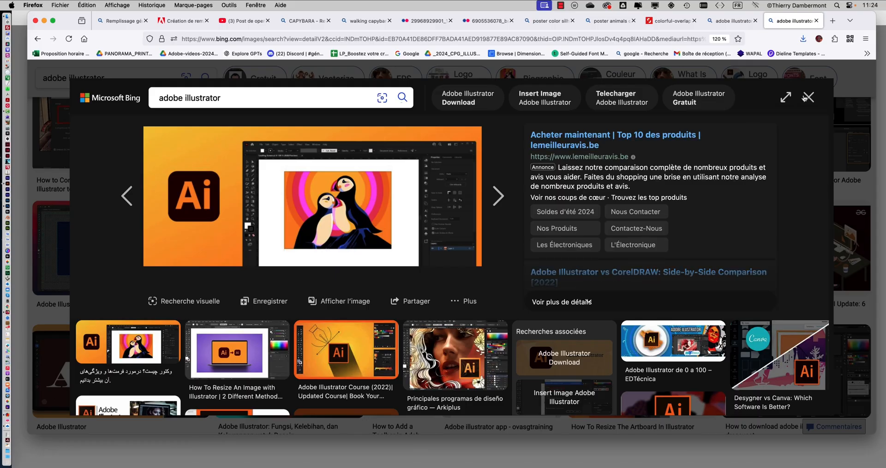
click(809, 96)
Step: Examine the red and blue beetle pattern illustration from the Tutorial Adobe Illustrator result, then browse more results
scroll(483, 372, down, 2)
scroll(482, 372, down, 10)
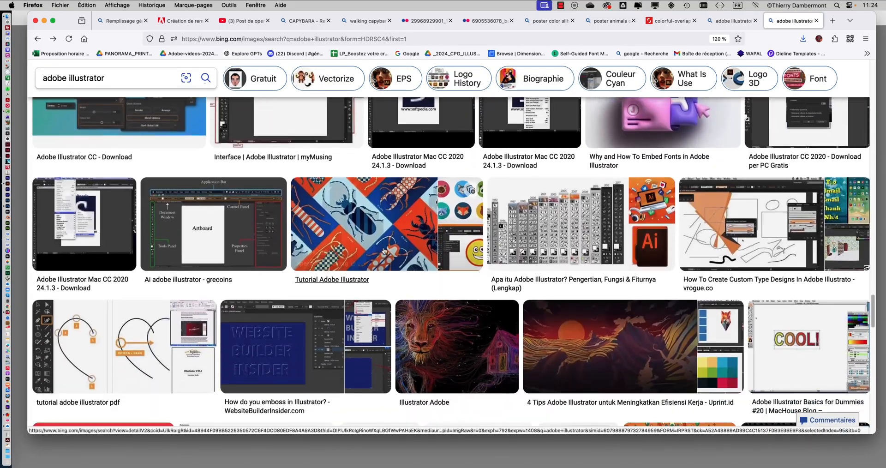
click(383, 251)
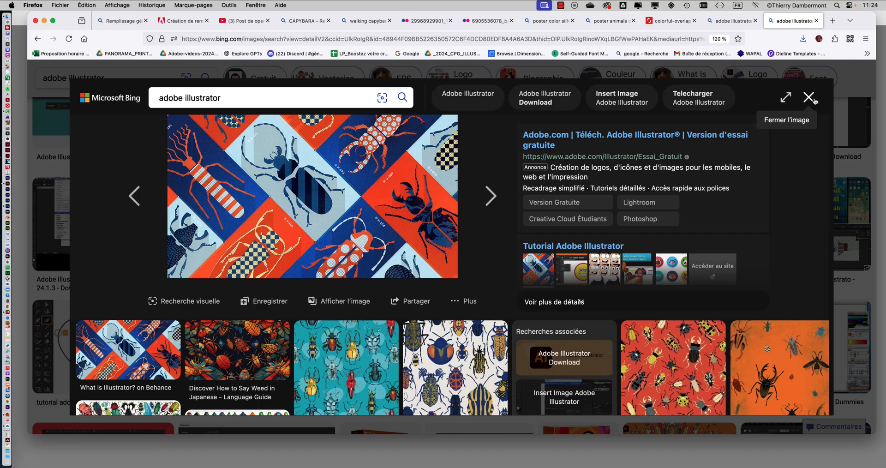
click(810, 95)
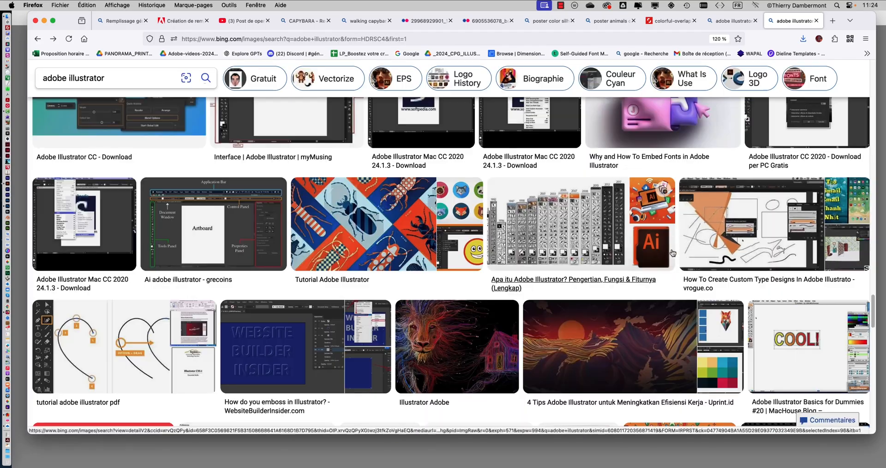
scroll(672, 253, down, 15)
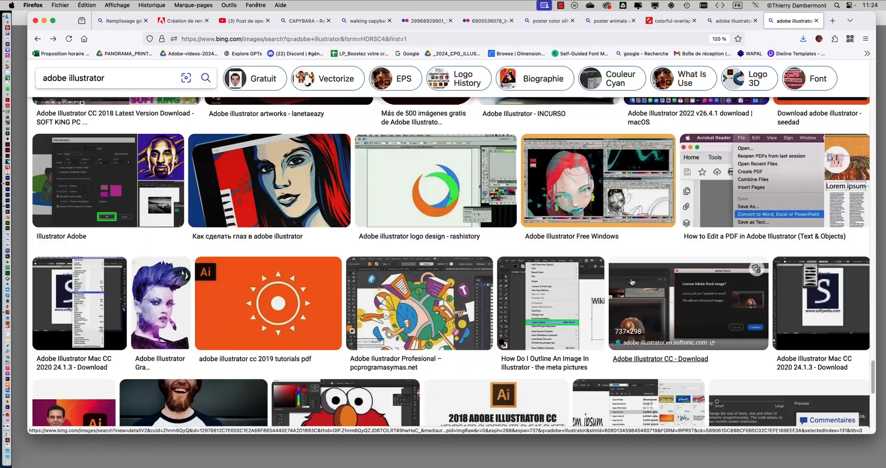
Step: Change the image search query to "gradient mesh adobe illustrator" and run it
scroll(632, 281, up, 15)
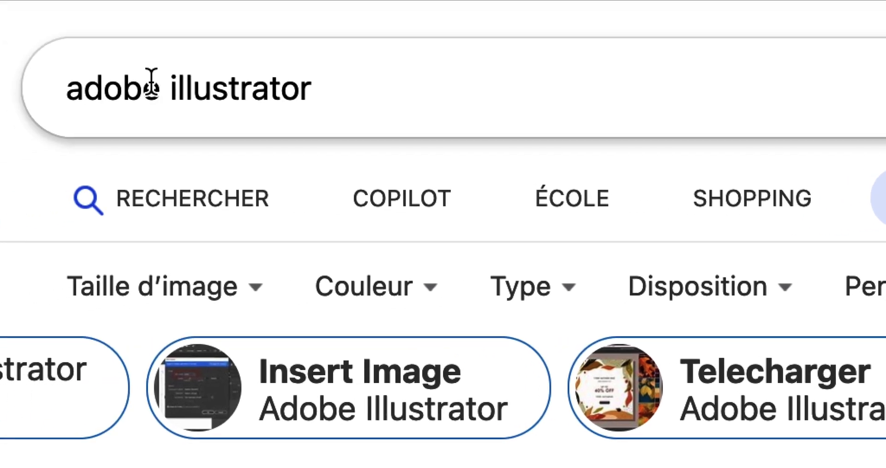
click(135, 85)
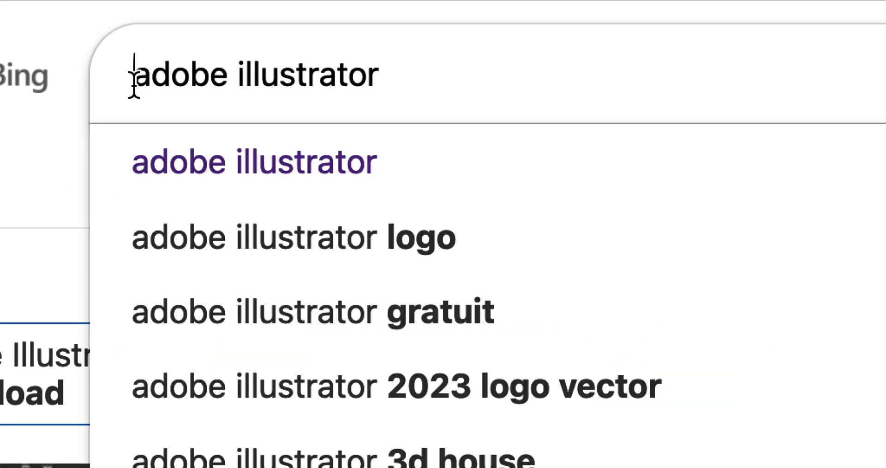
text(gradient me)
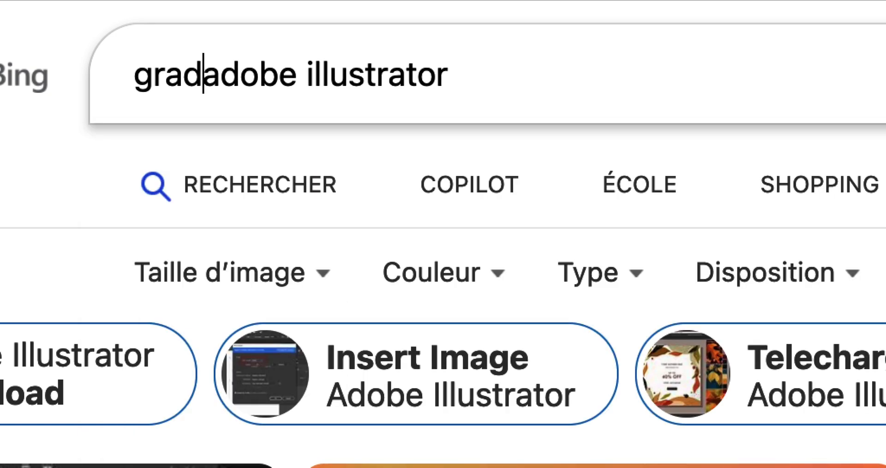
text(sh)
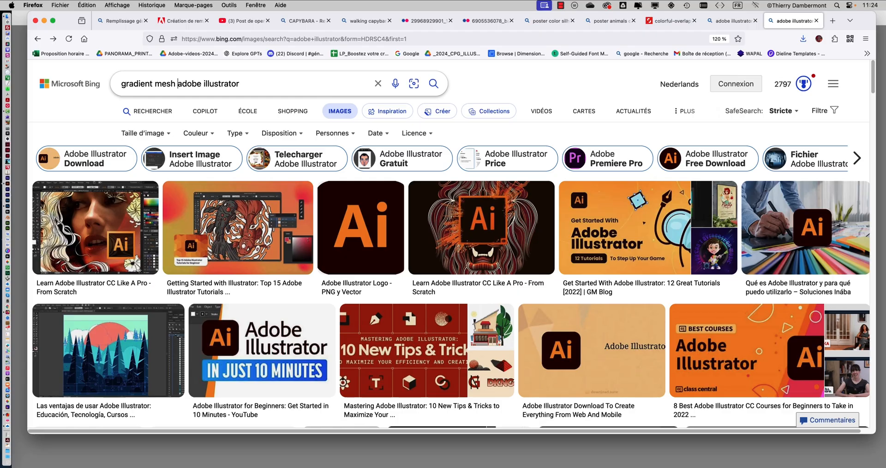
key(Return)
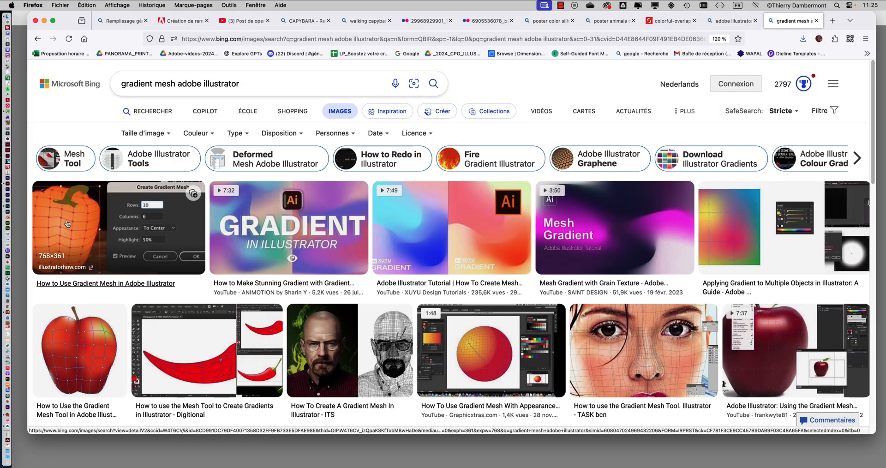
Step: Preview the orange pepper and the red apple examples to examine how their gradient mesh grids are built
click(138, 227)
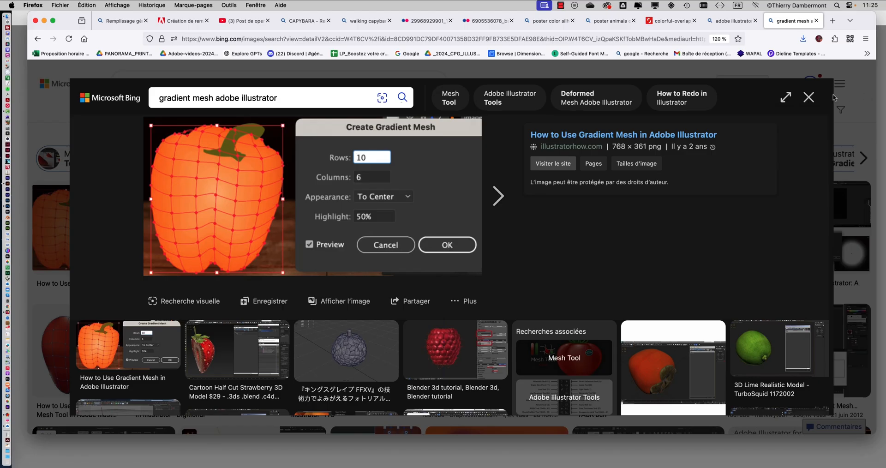
click(809, 97)
scroll(456, 265, down, 1)
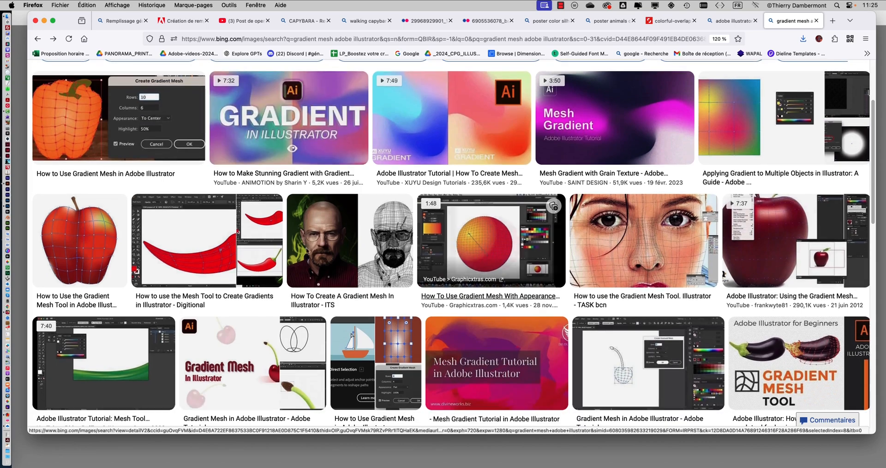
click(79, 247)
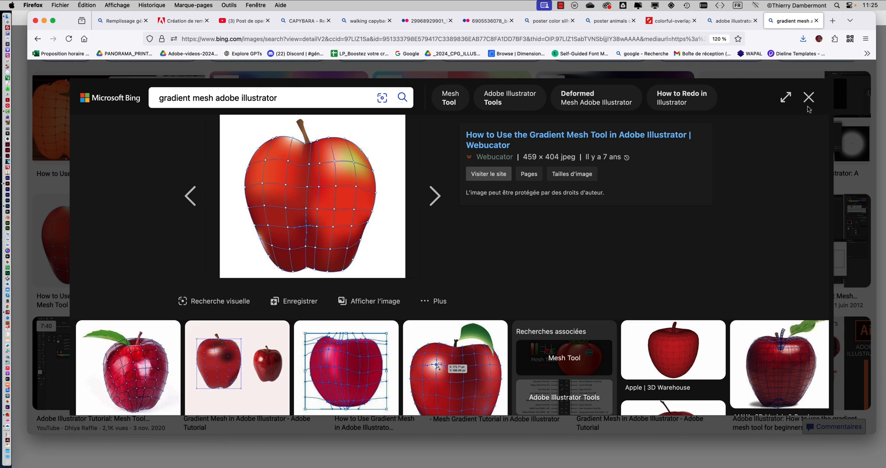
click(809, 97)
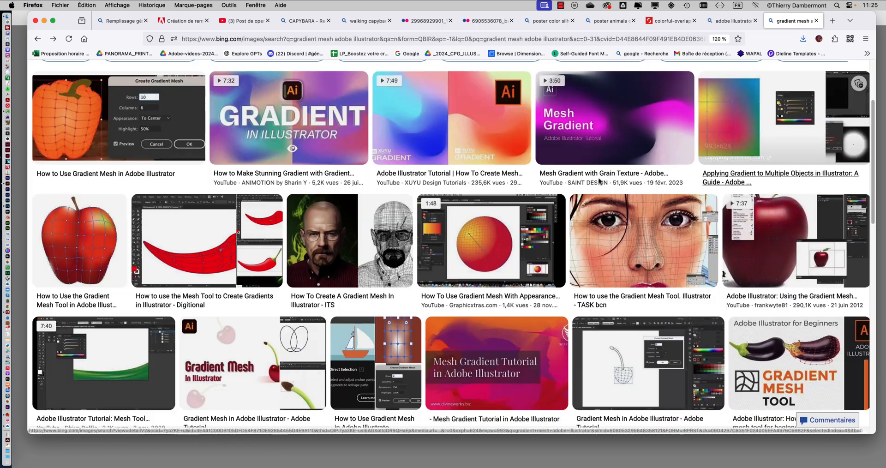
Step: Preview the bald man's portrait shown beside its gradient mesh wireframe
scroll(483, 249, down, 4)
scroll(362, 182, up, 2)
click(362, 182)
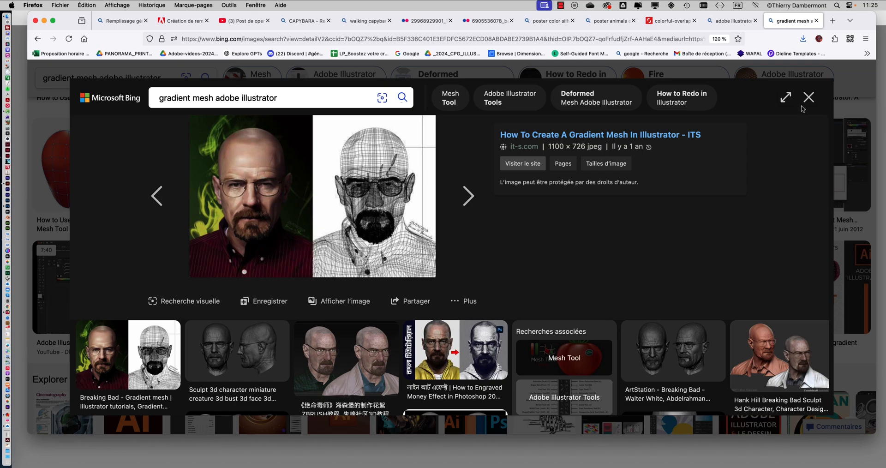
click(807, 95)
Step: Preview the vectorized car and the realistic red rose with its mesh wireframe among the gradient mesh results
scroll(547, 215, down, 10)
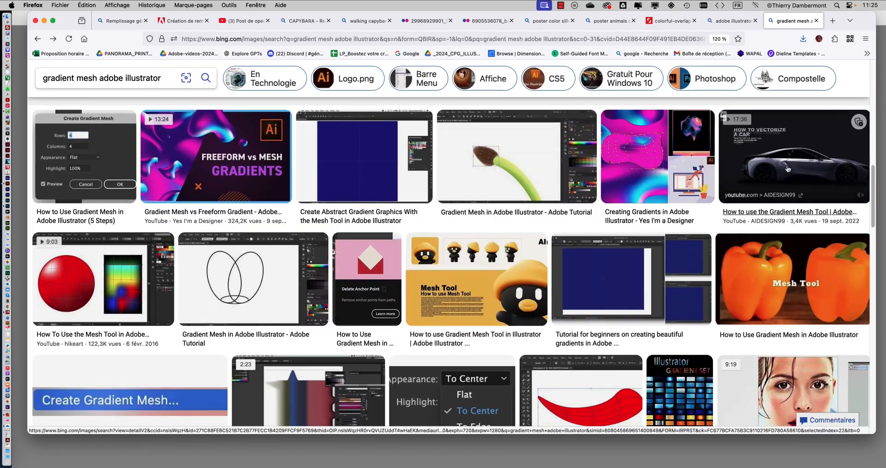
click(787, 169)
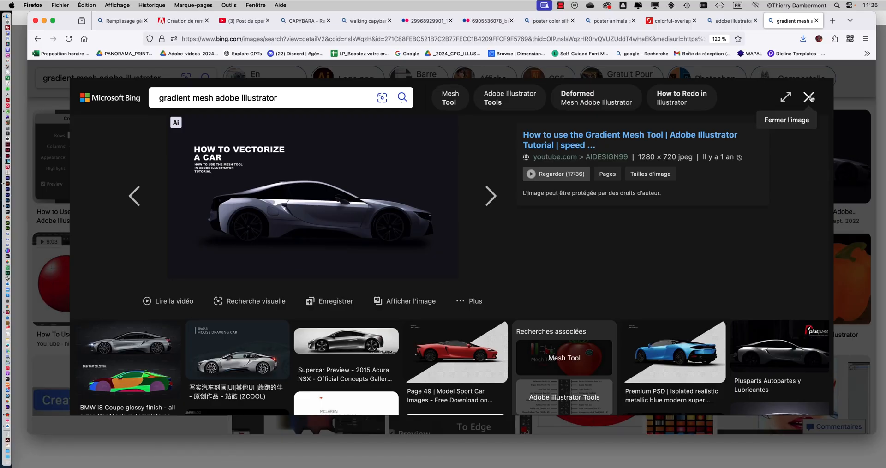
click(815, 96)
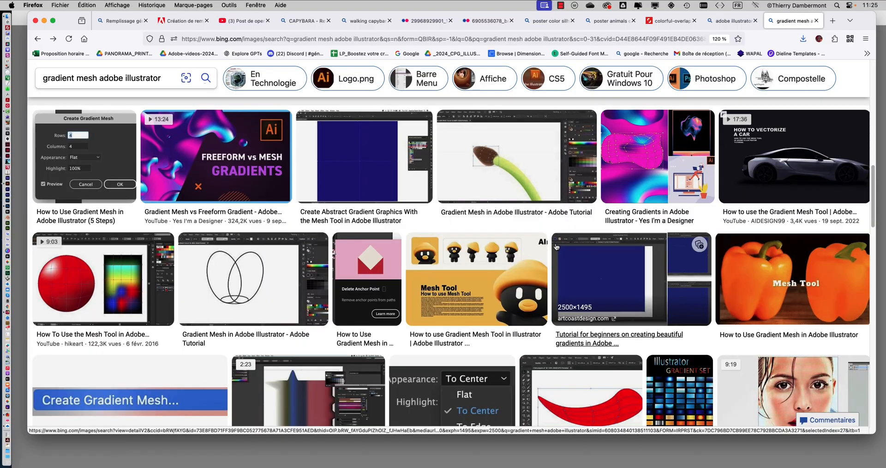
scroll(557, 247, down, 10)
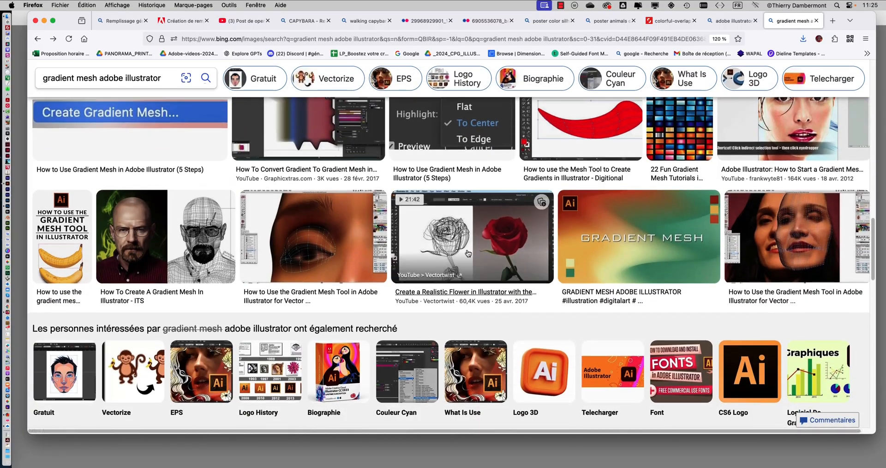
click(468, 253)
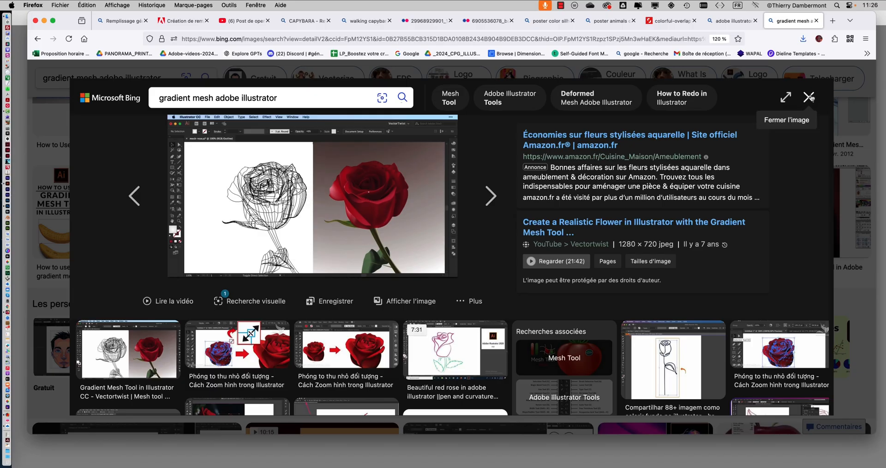
click(811, 98)
Step: Browse further gradient mesh examples and open the preview of the woman's face from the vector hair tutorial
scroll(546, 259, down, 5)
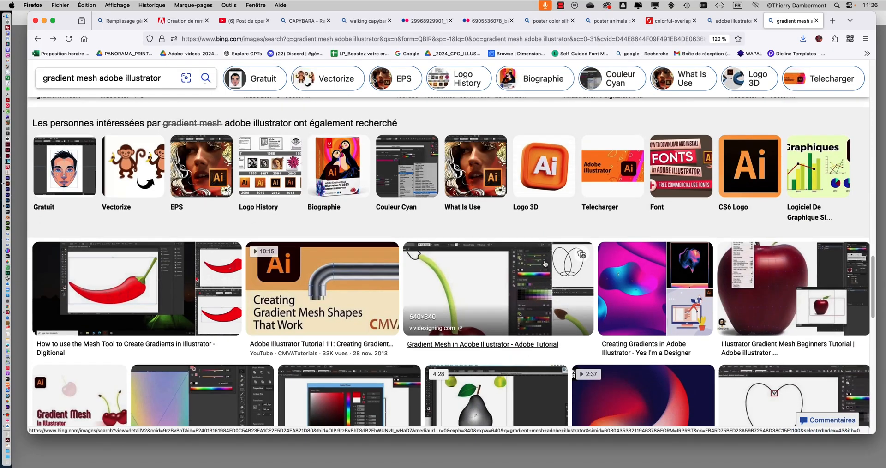
scroll(546, 261, down, 6)
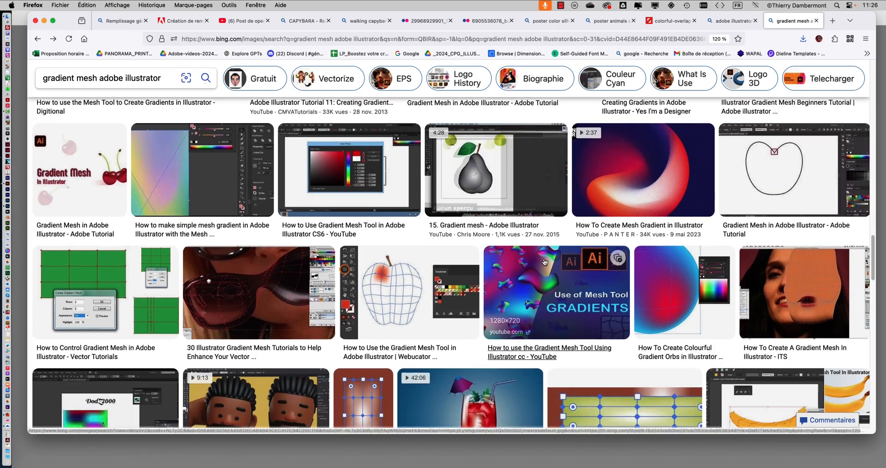
scroll(543, 303, down, 2)
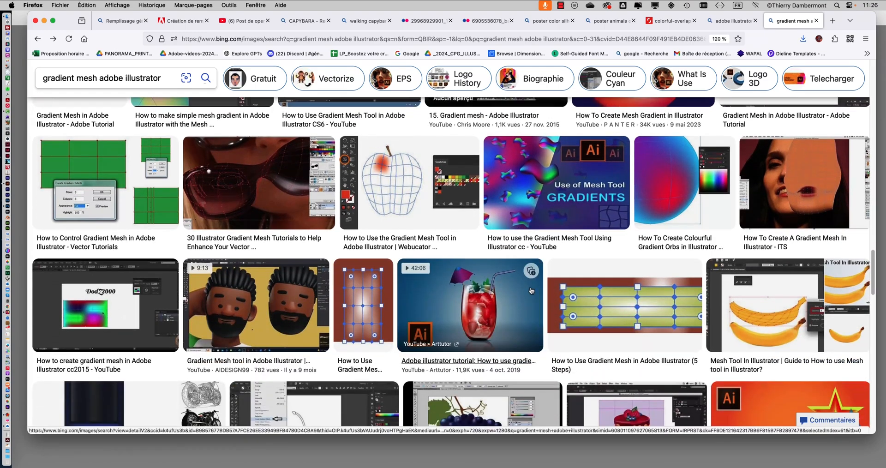
scroll(530, 290, down, 6)
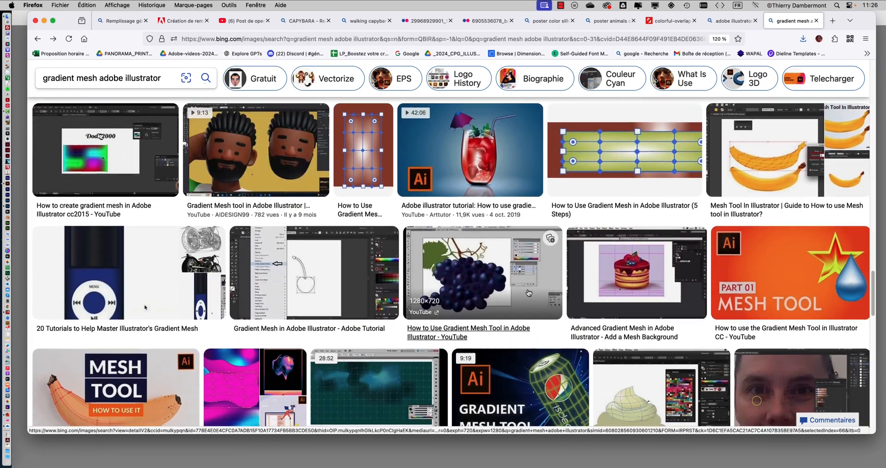
scroll(529, 291, down, 3)
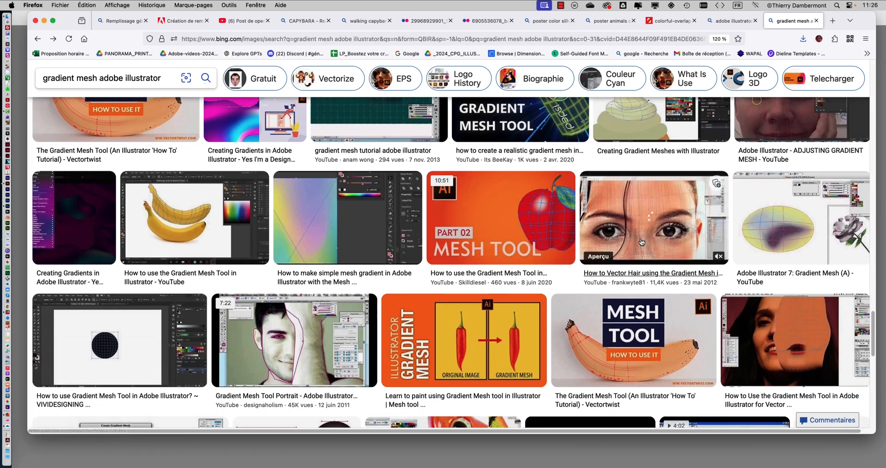
click(614, 226)
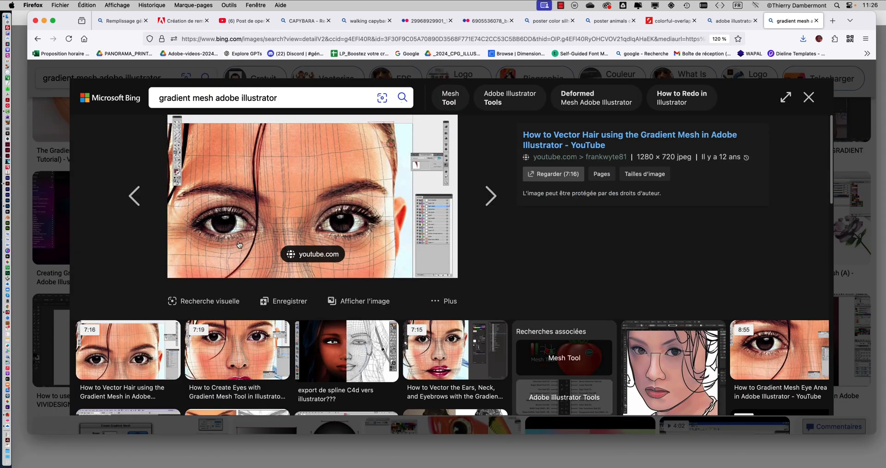
Step: View the woman's face gradient mesh image at full size, and return to Photoshop
click(360, 302)
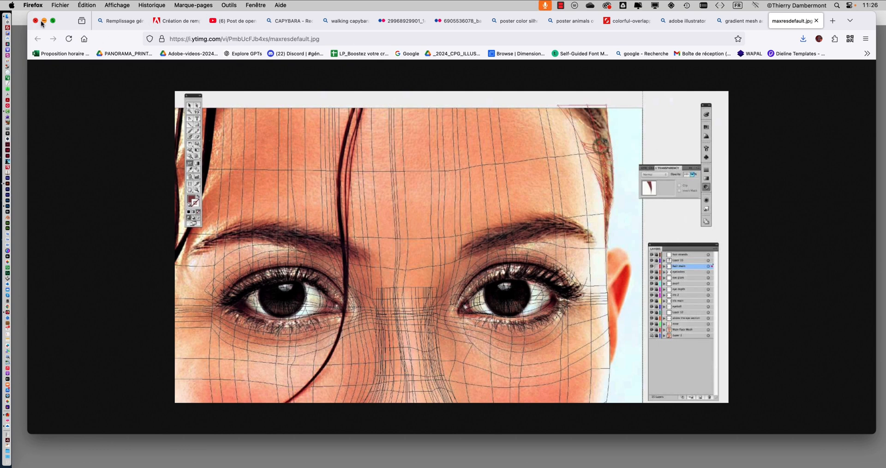
click(22, 71)
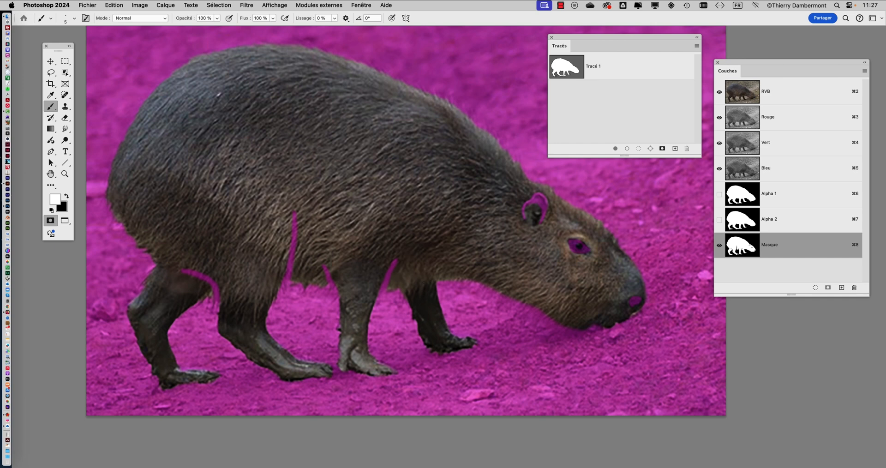
Step: Mask a short stroke where the far front leg meets the belly, and turn the quick mask into a selection
key(x)
drag(446, 280, 429, 283)
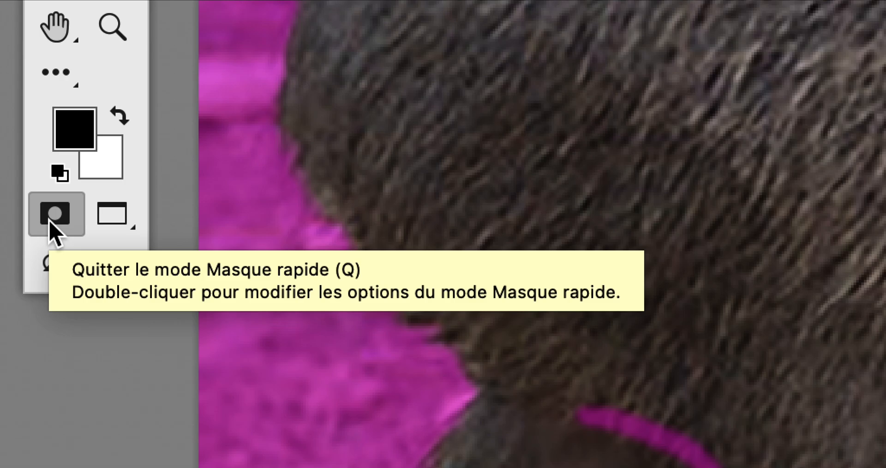
click(51, 221)
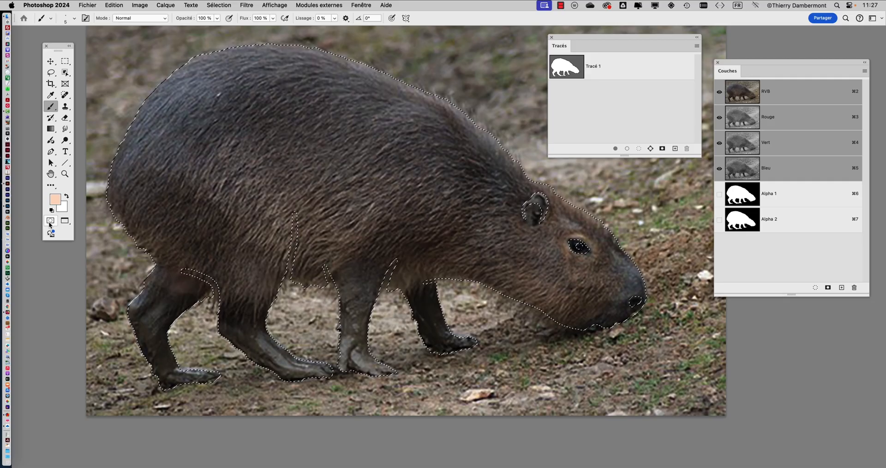
Step: Store the capybara selection as a new alpha channel and save the document
click(219, 5)
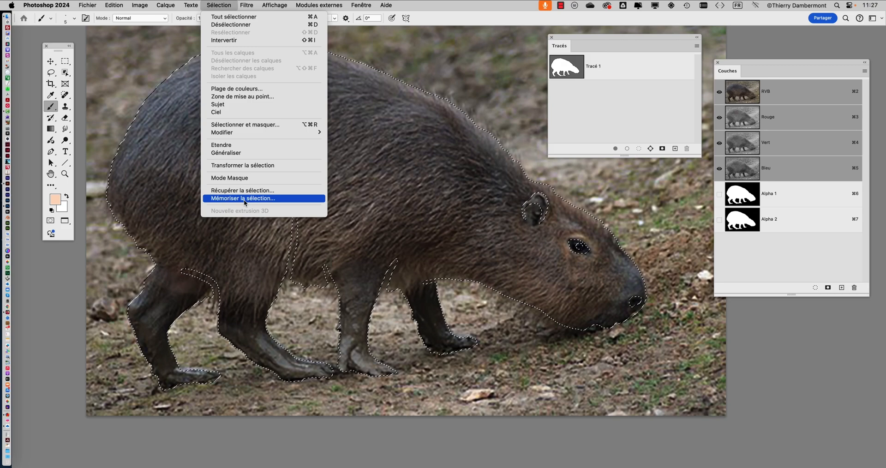
click(243, 200)
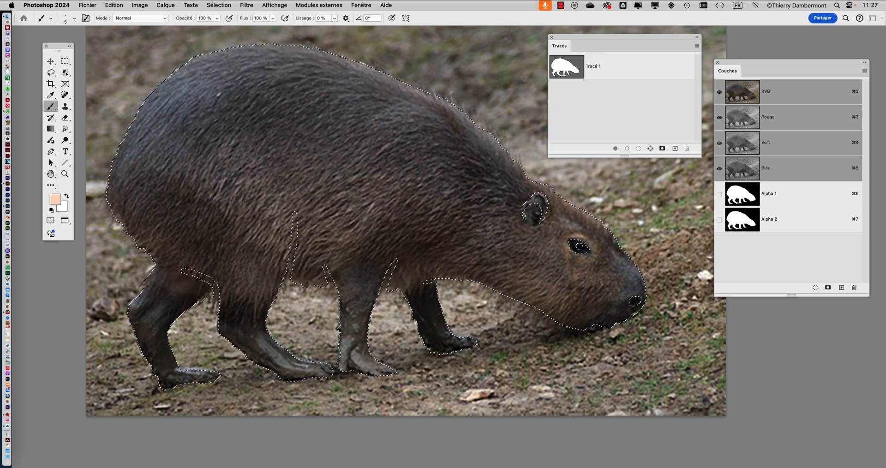
click(520, 195)
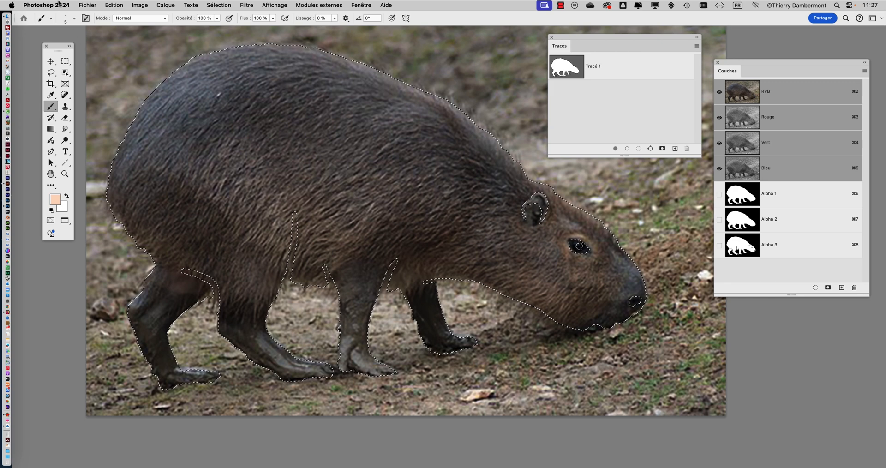
click(88, 5)
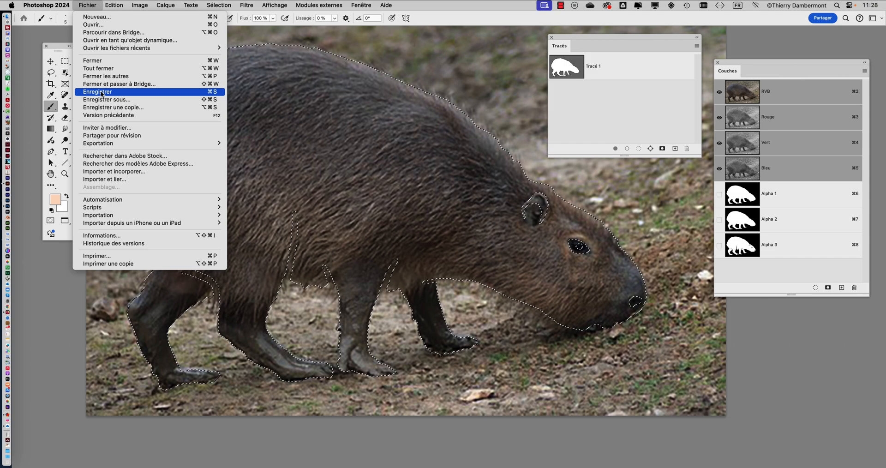
click(101, 92)
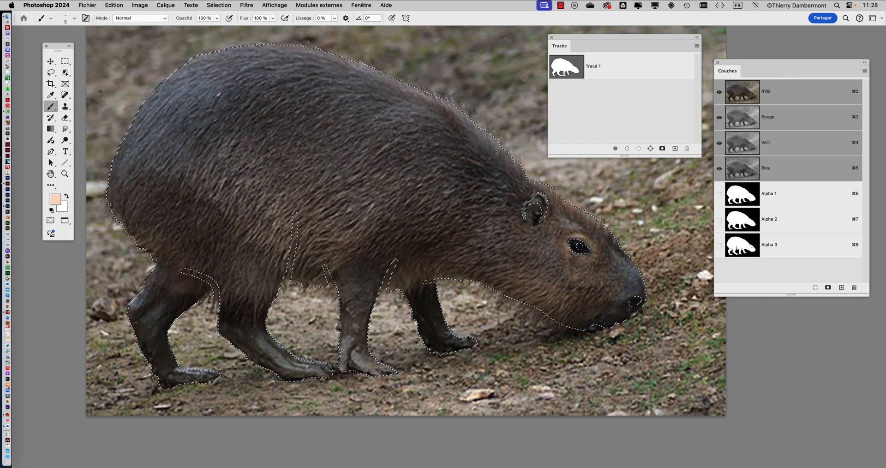
Step: Turn on the pixel grid display and examine the pixels around the capybara's head up close
scroll(539, 265, up, 3)
scroll(539, 264, down, 2)
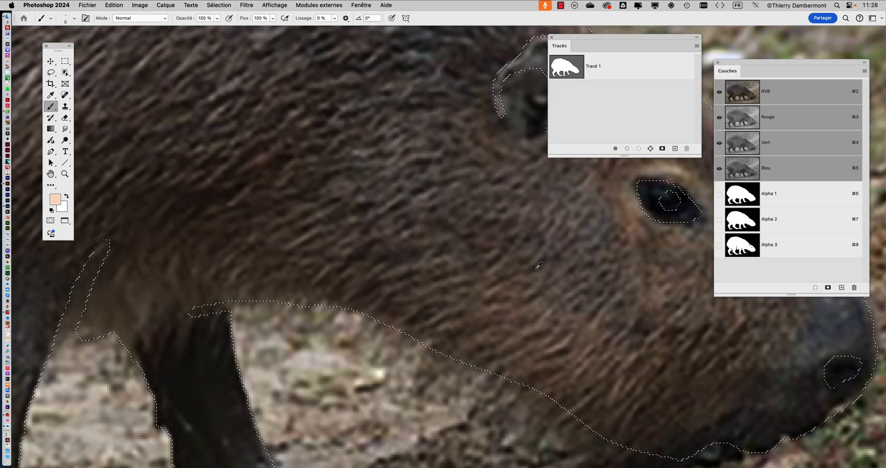
scroll(539, 264, down, 2)
scroll(539, 265, up, 2)
scroll(538, 265, up, 1)
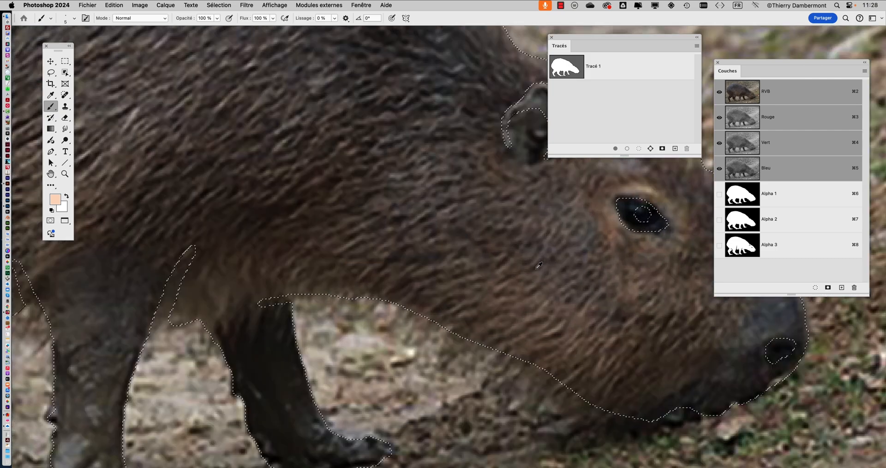
click(277, 5)
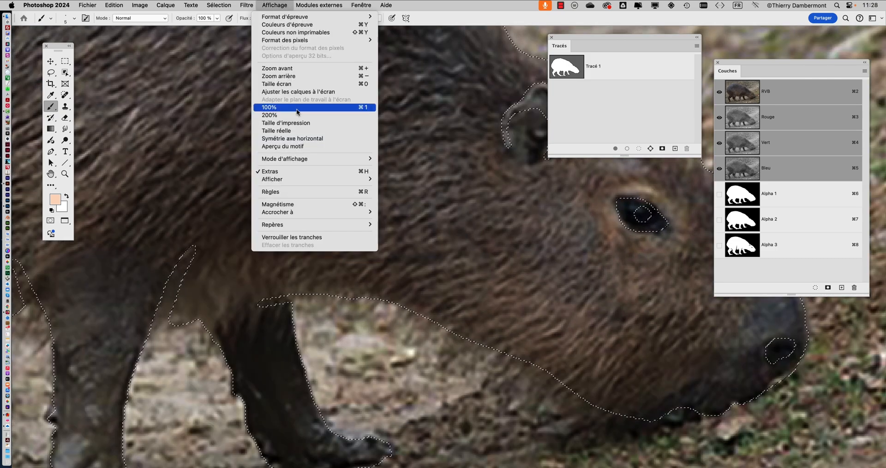
mouse_move(300, 180)
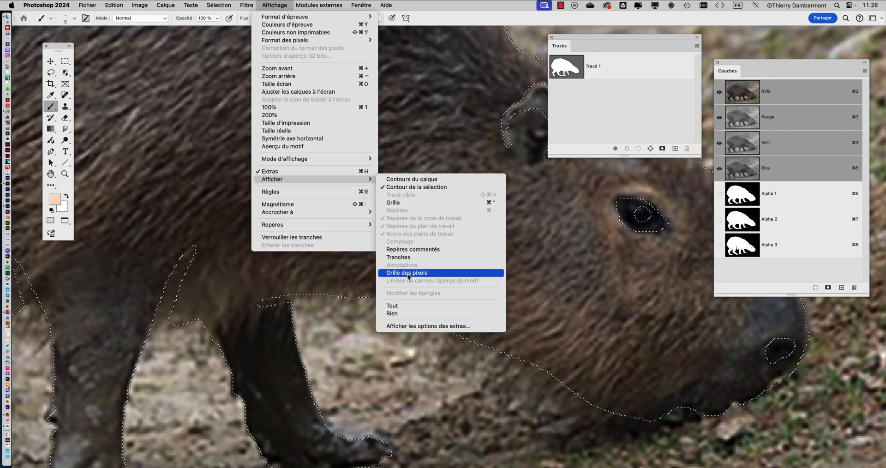
click(408, 273)
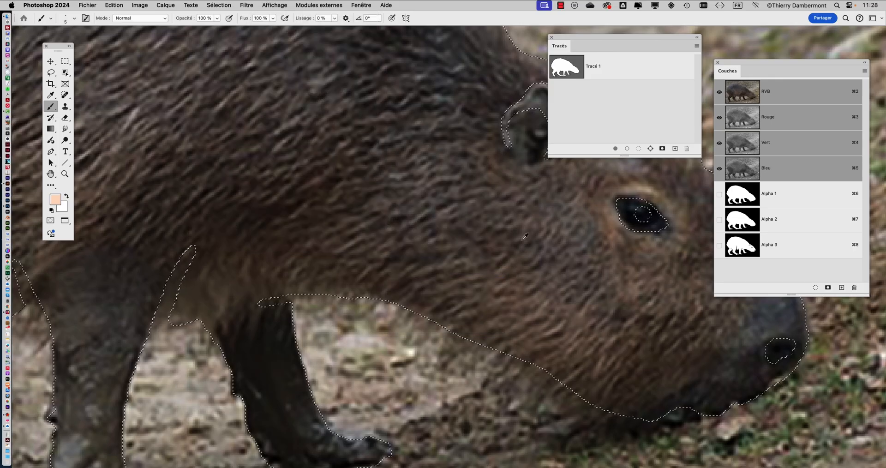
scroll(525, 237, up, 5)
scroll(525, 236, down, 4)
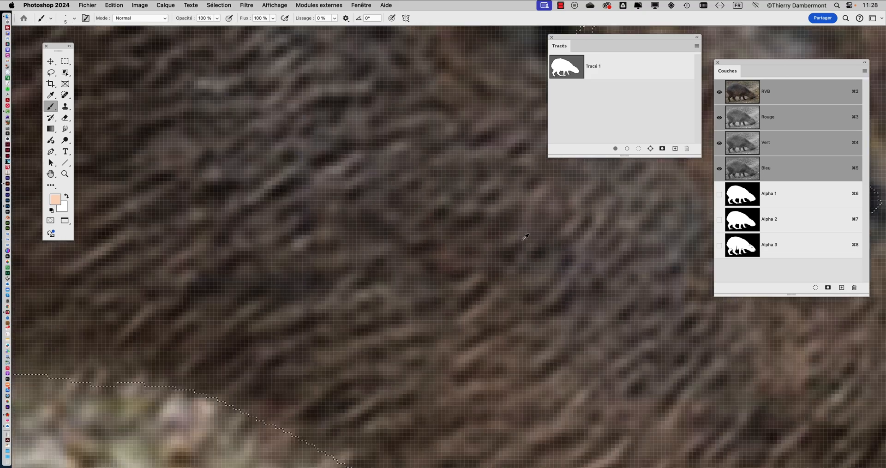
scroll(527, 246, down, 3)
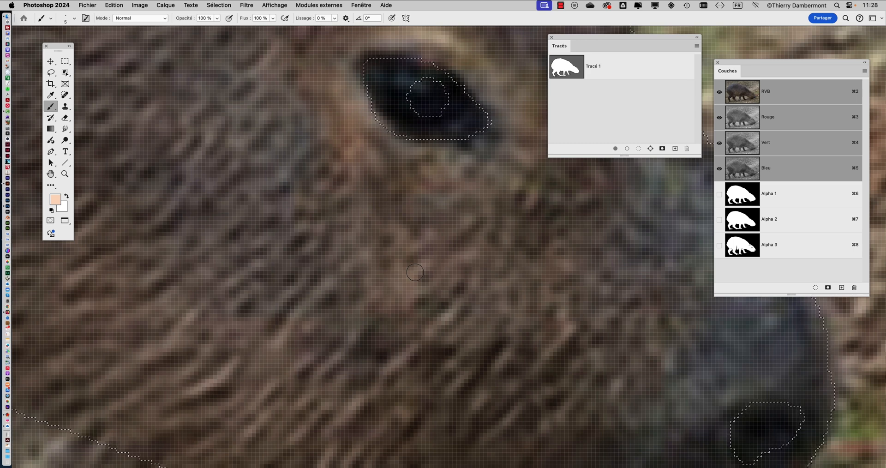
Step: Turn off the pixel grid display and bring the whole capybara back into view
click(275, 5)
click(282, 6)
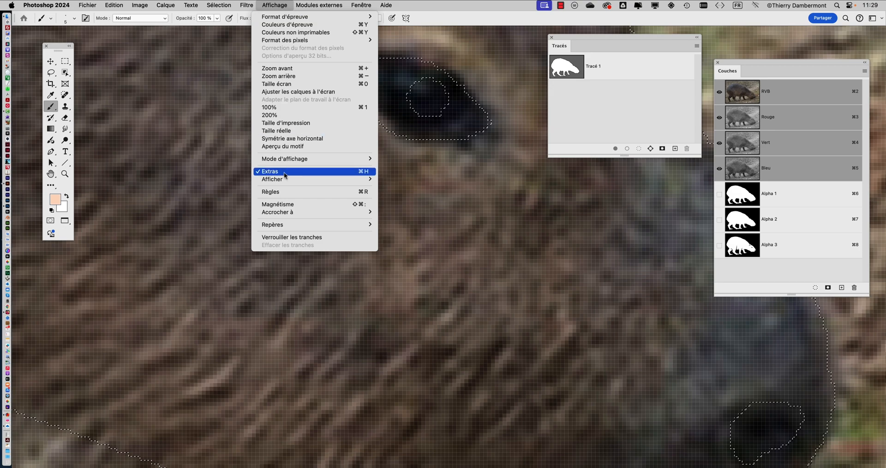
mouse_move(285, 180)
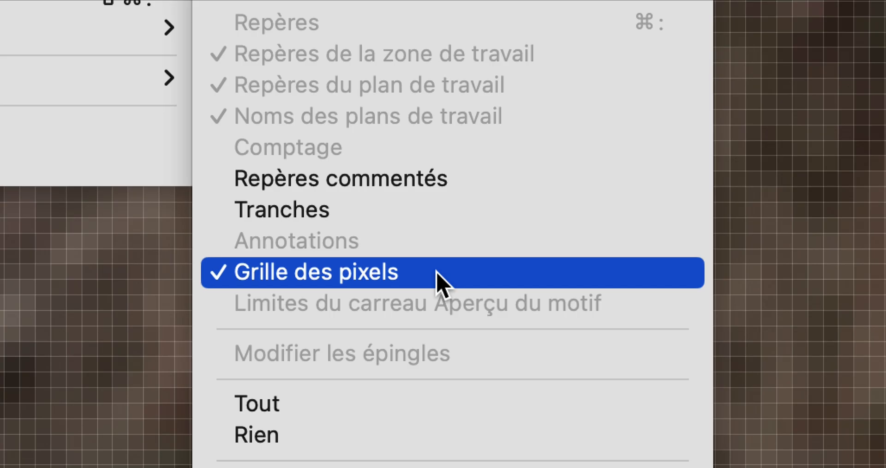
click(439, 277)
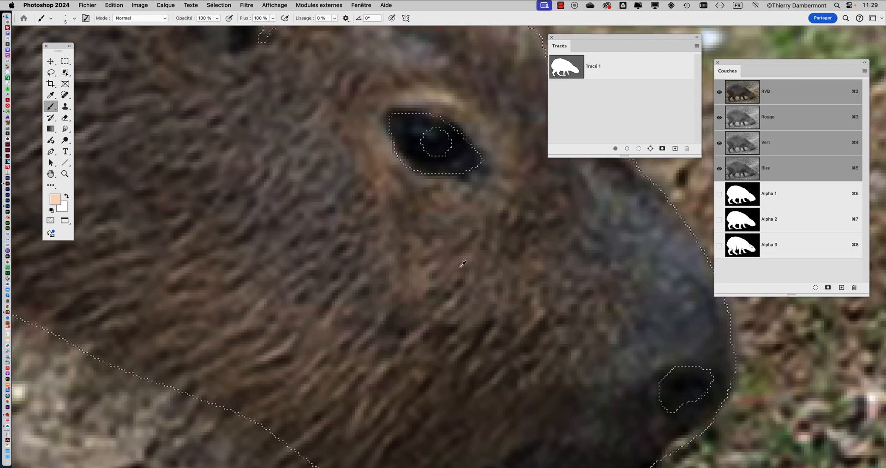
scroll(461, 266, down, 8)
drag(356, 263, 461, 265)
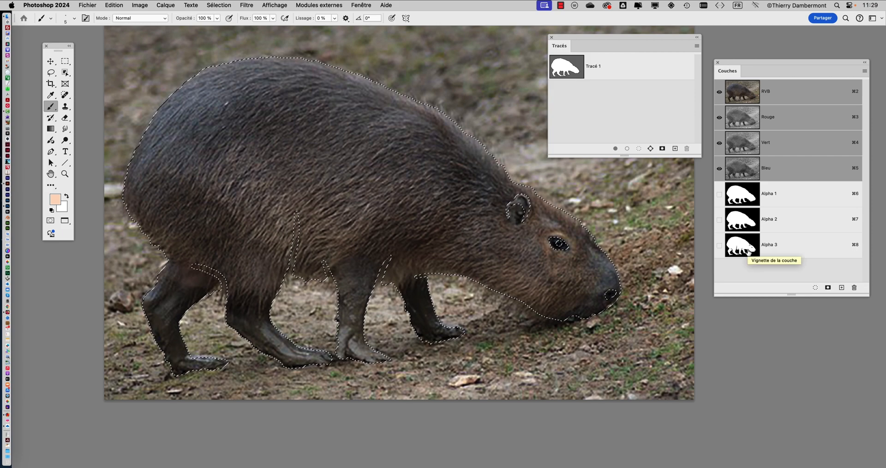
Step: Convert the capybara selection to a work path with a tolerance of 2 pixels
drag(647, 36, 627, 45)
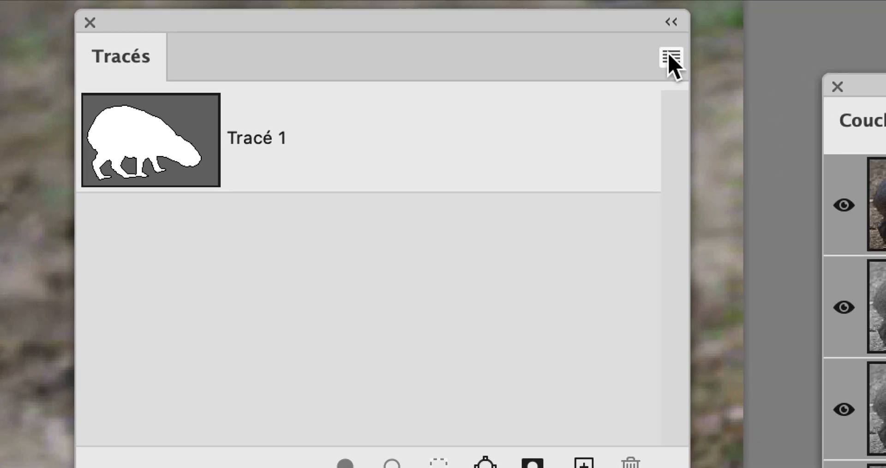
click(676, 55)
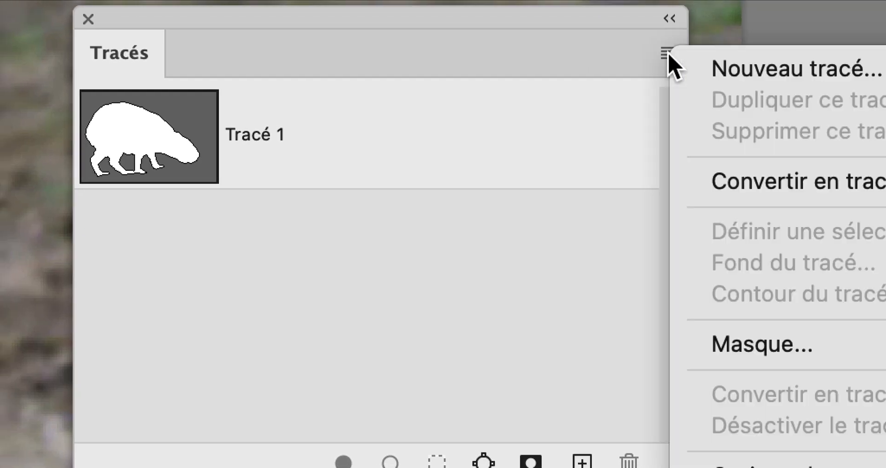
click(797, 185)
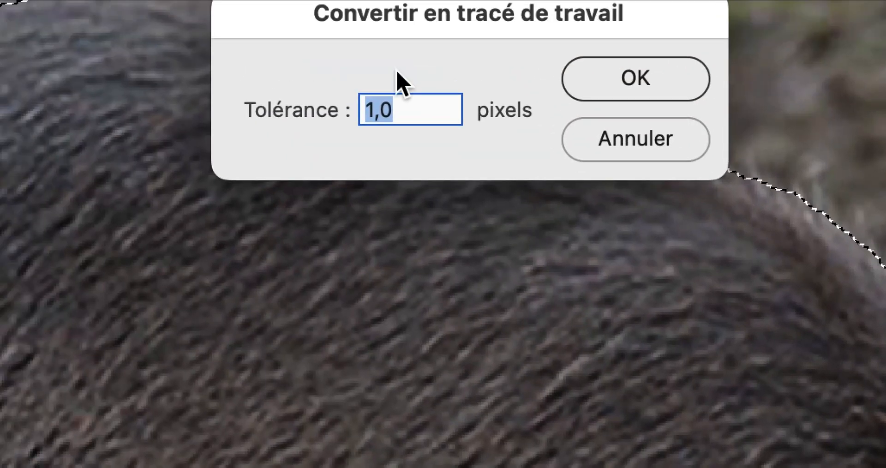
text(2)
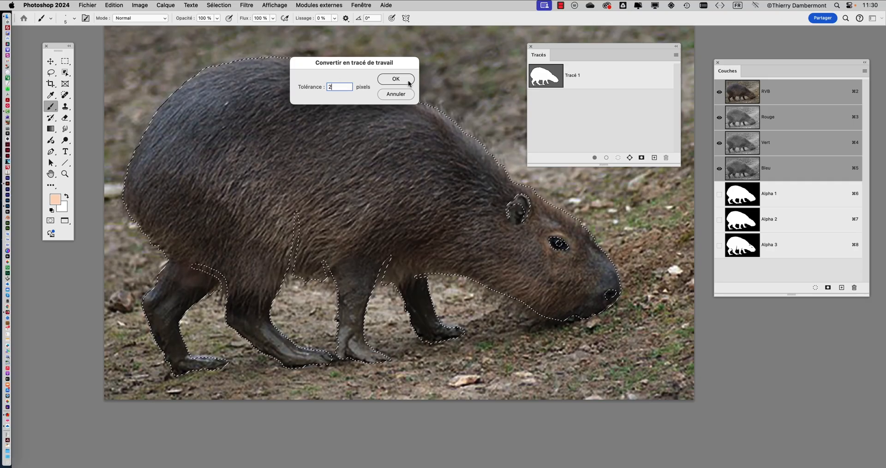
click(408, 82)
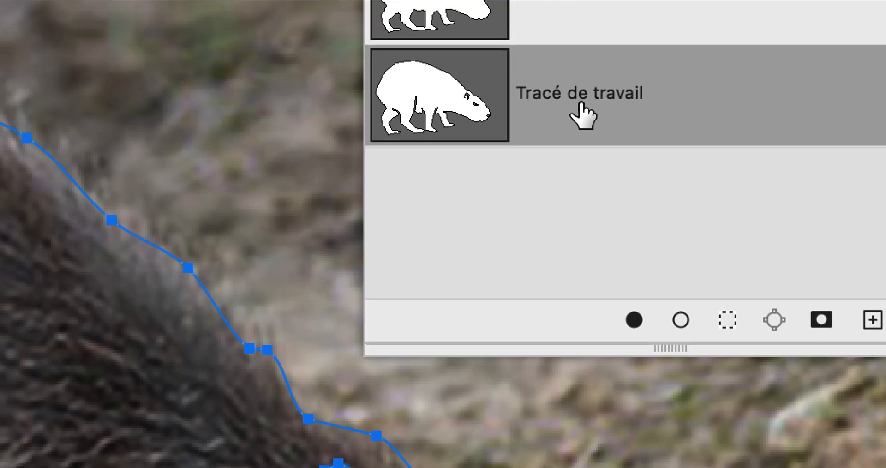
Step: Store the work path as a permanent path and save the document
drag(580, 110, 875, 322)
drag(639, 152, 639, 152)
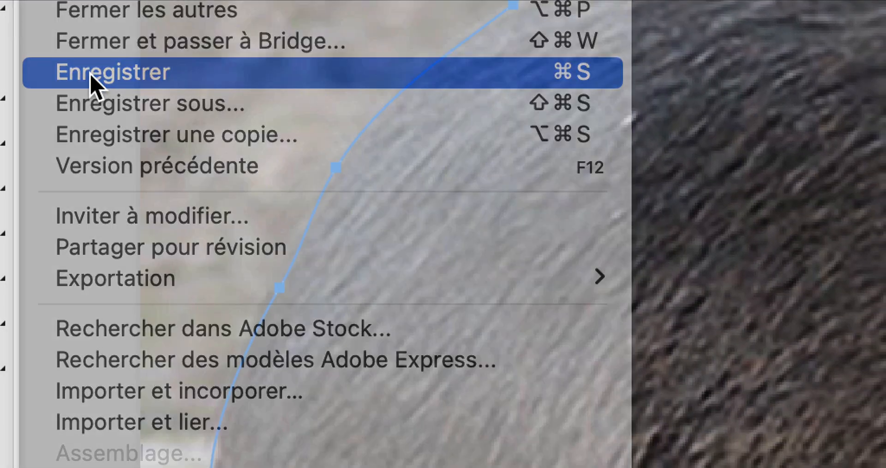
click(91, 76)
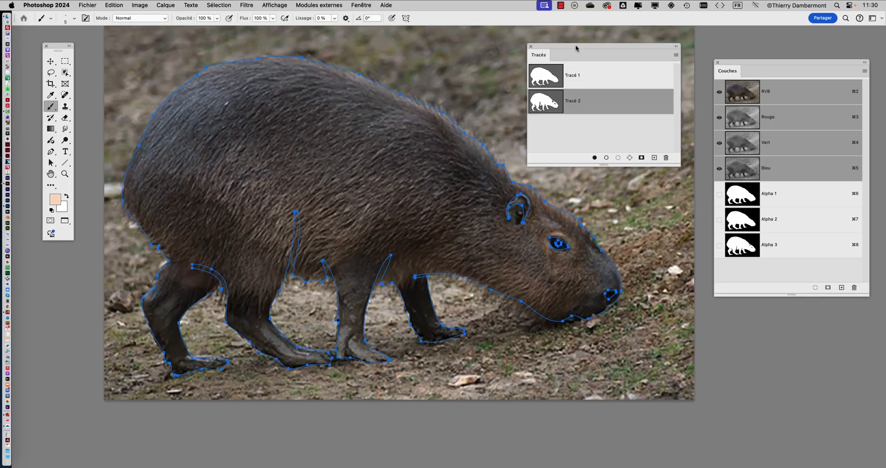
Step: Select all components of the new capybara path with the Path Selection tool and copy them
drag(575, 47, 594, 44)
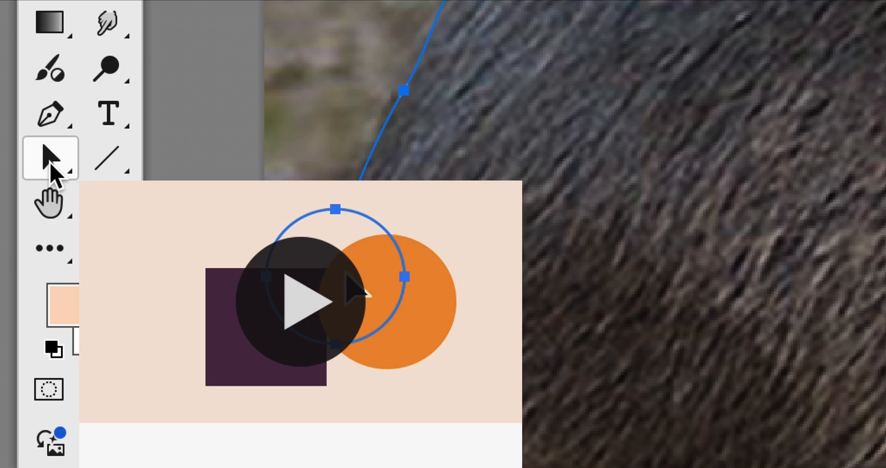
click(50, 163)
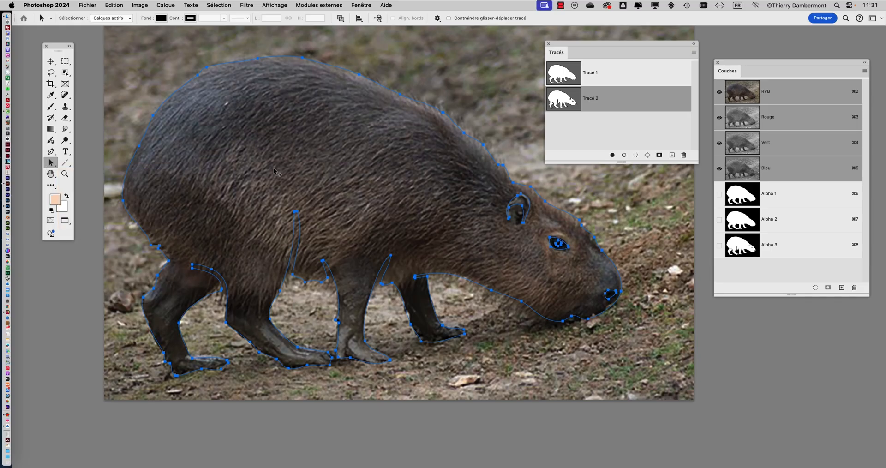
scroll(273, 167, down, 1)
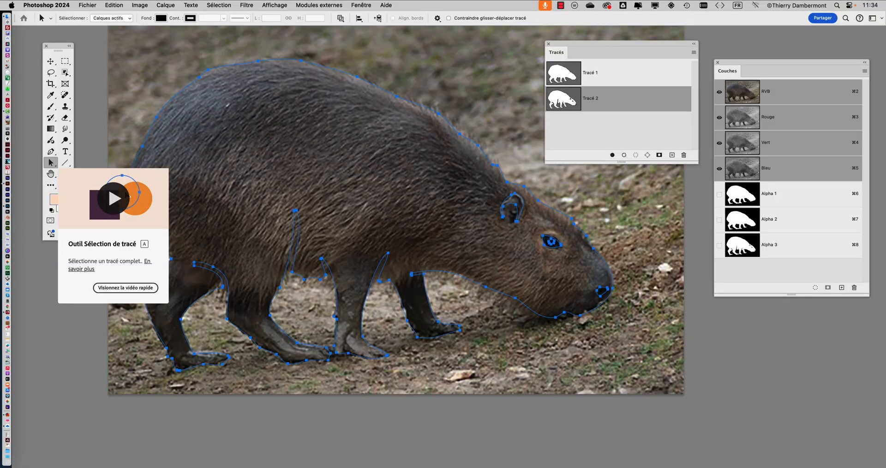
scroll(376, 178, down, 5)
click(235, 78)
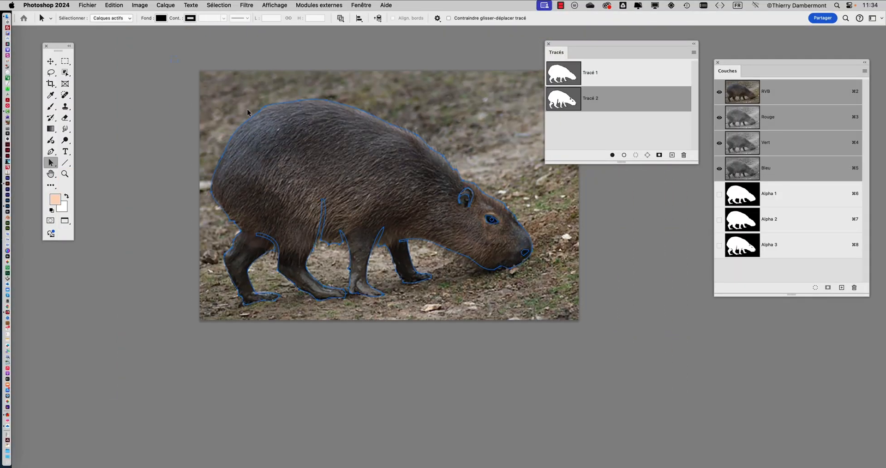
key(super+a)
click(114, 5)
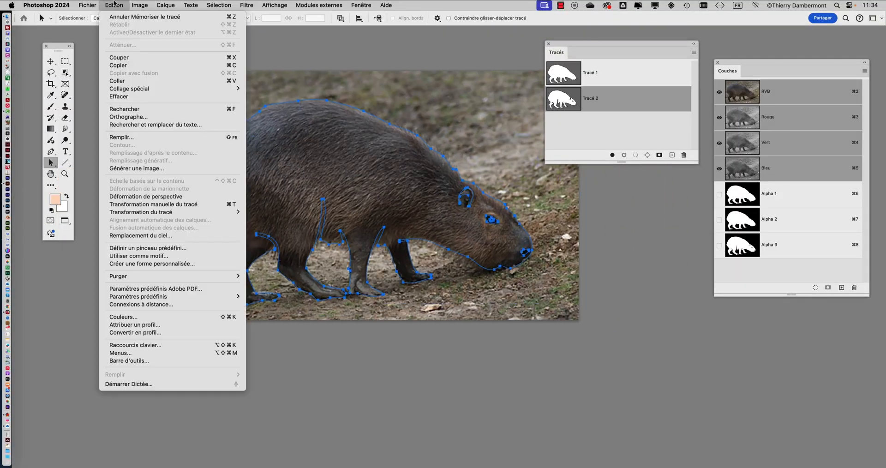
click(122, 66)
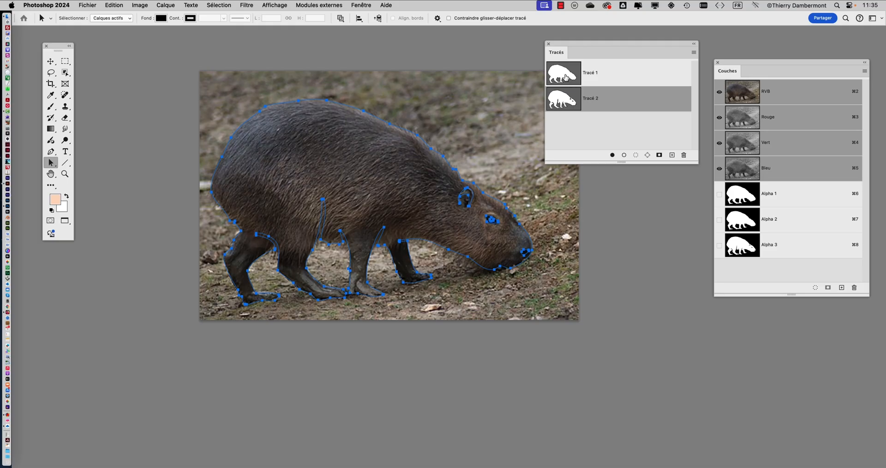
Step: Switch to Illustrator and paste the copied capybara path as a compound path (Tracé transparent) rather than a compound shape
key(super+Tab)
click(460, 237)
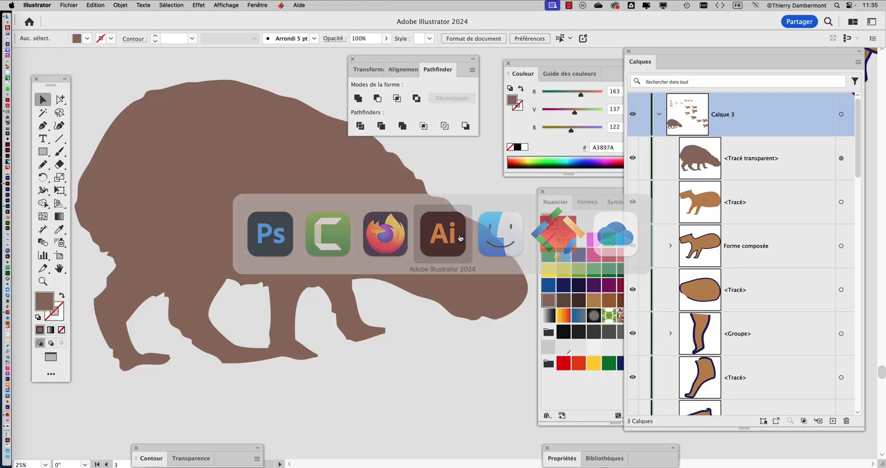
scroll(332, 222, down, 6)
scroll(240, 194, up, 5)
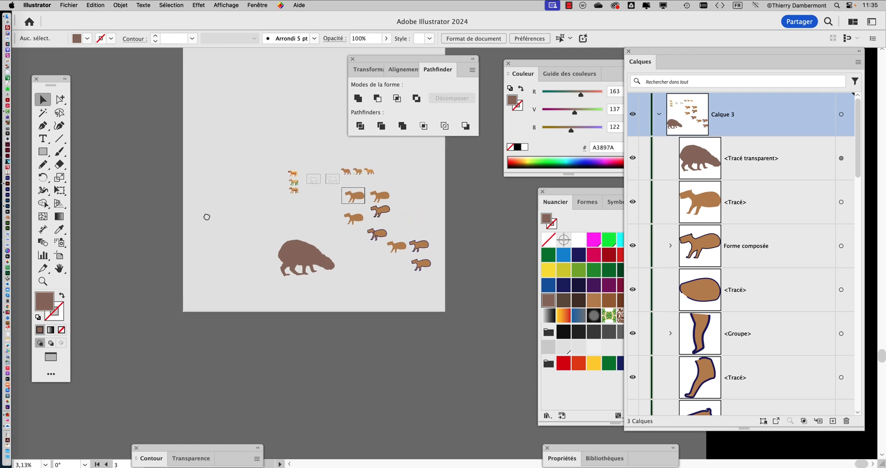
click(95, 6)
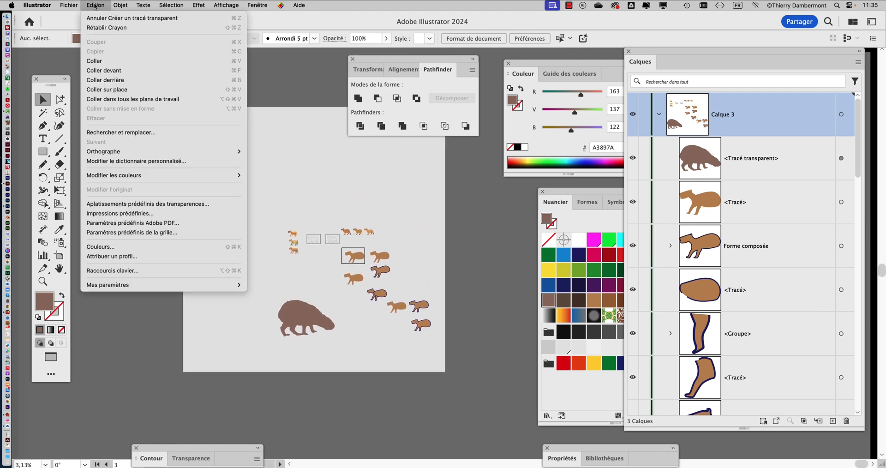
click(95, 60)
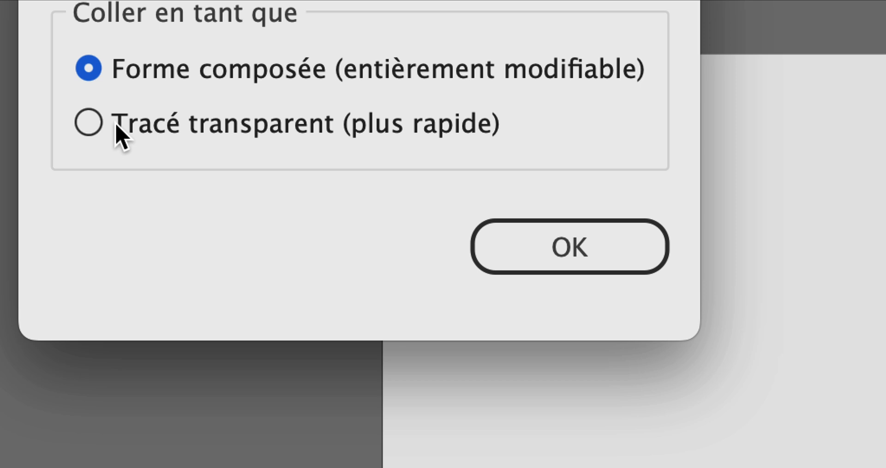
click(121, 135)
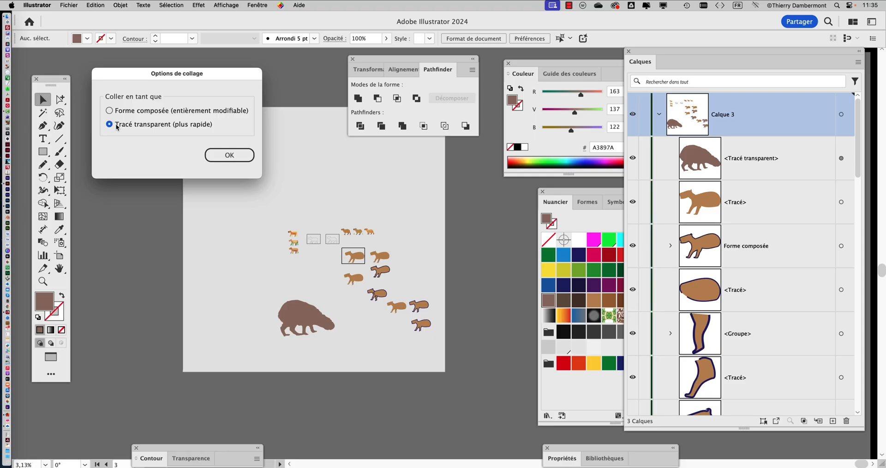
click(211, 150)
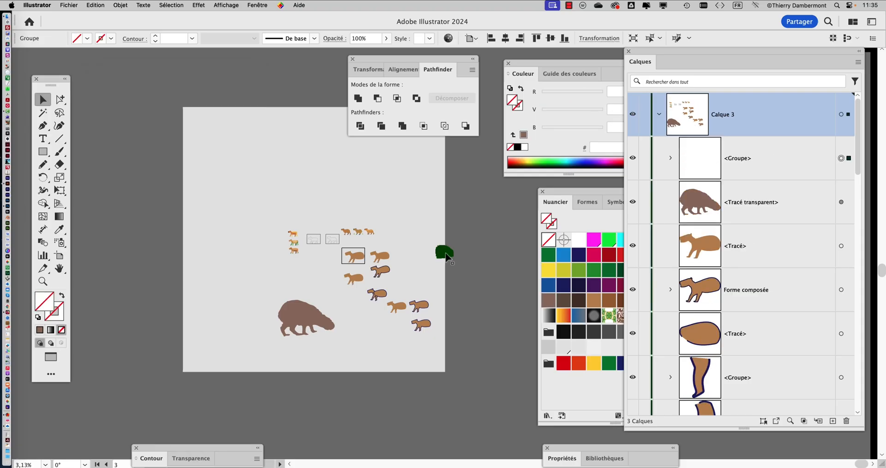
Step: Move the pasted capybara path to the empty part of the artboard above the small capybara drawings
drag(444, 252, 283, 182)
scroll(282, 182, up, 3)
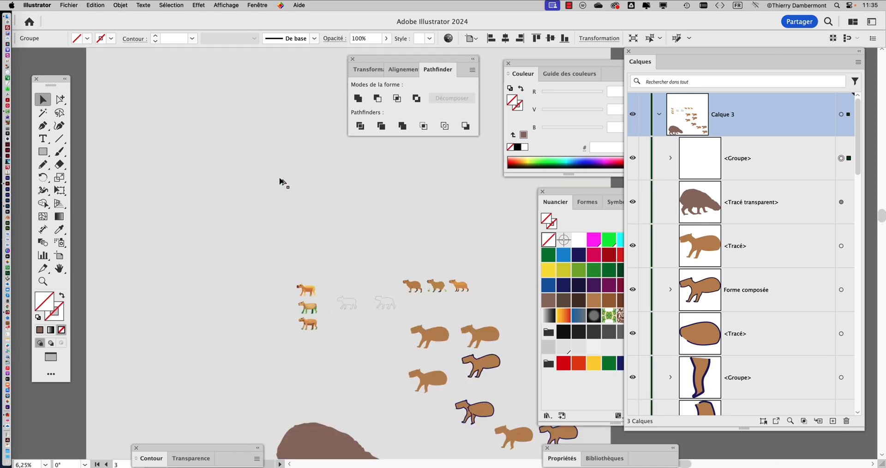
scroll(283, 182, up, 3)
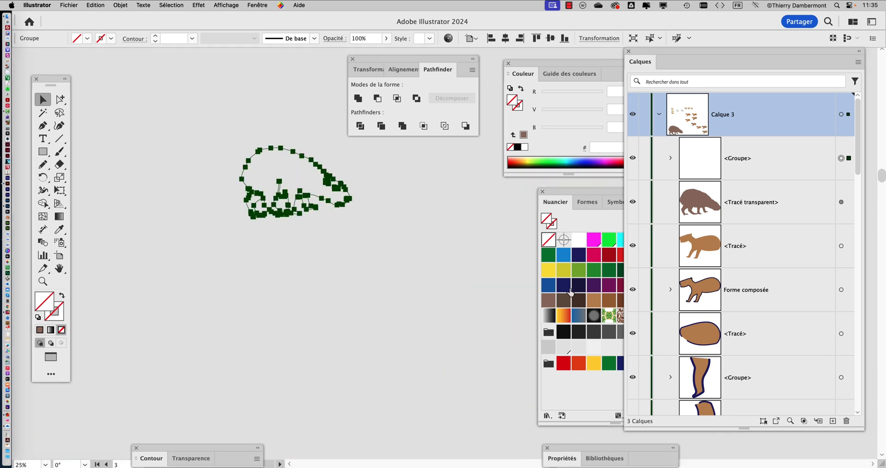
Step: Fill the pasted capybara group with the brown swatch B17F49 and deselect it
click(564, 286)
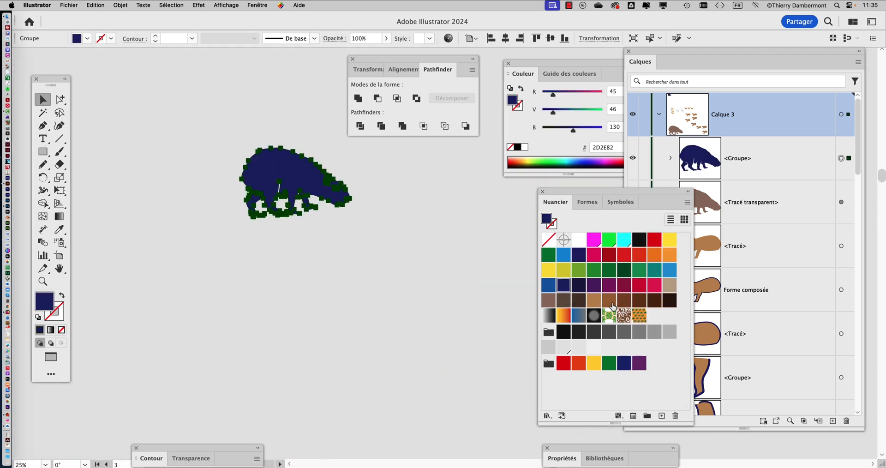
click(609, 301)
scroll(343, 207, up, 1)
click(348, 249)
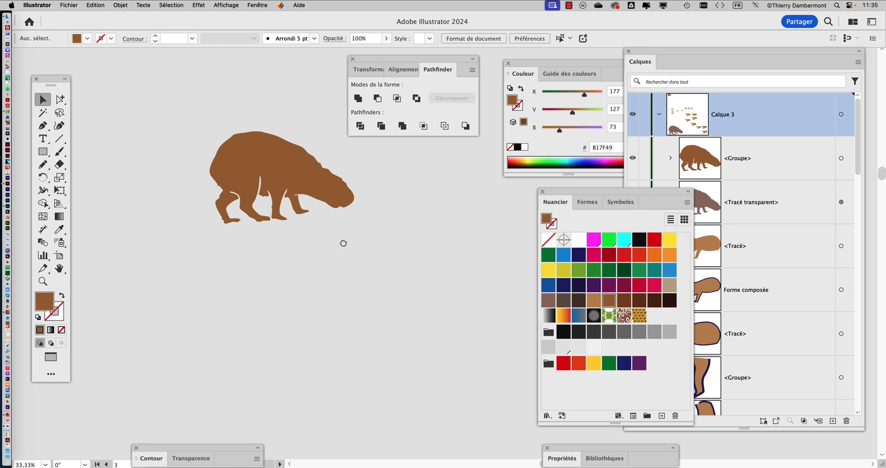
Step: Examine the pasted capybara's anchor points and, in outline view, the contours of its ear, eye, nostril and legs
click(326, 216)
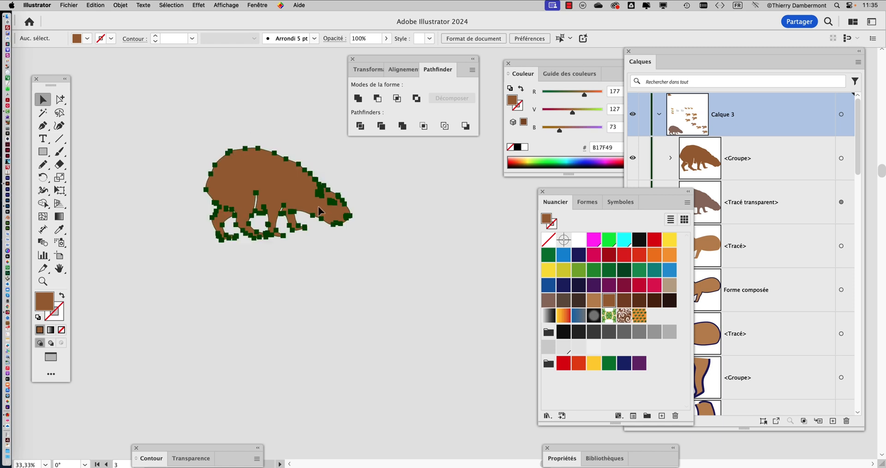
click(381, 282)
key(super+y)
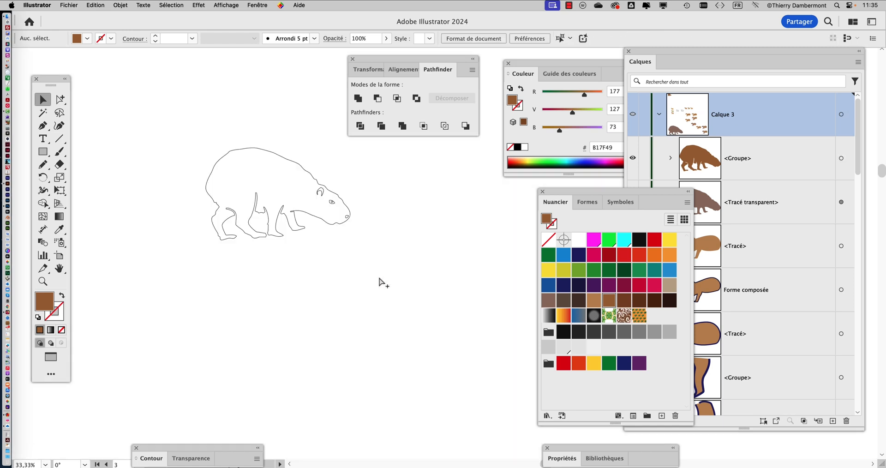
scroll(334, 208, up, 3)
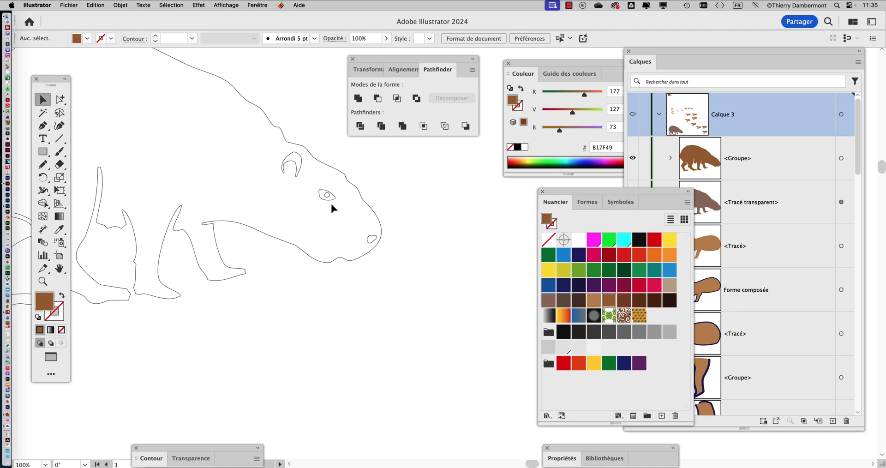
scroll(332, 208, up, 3)
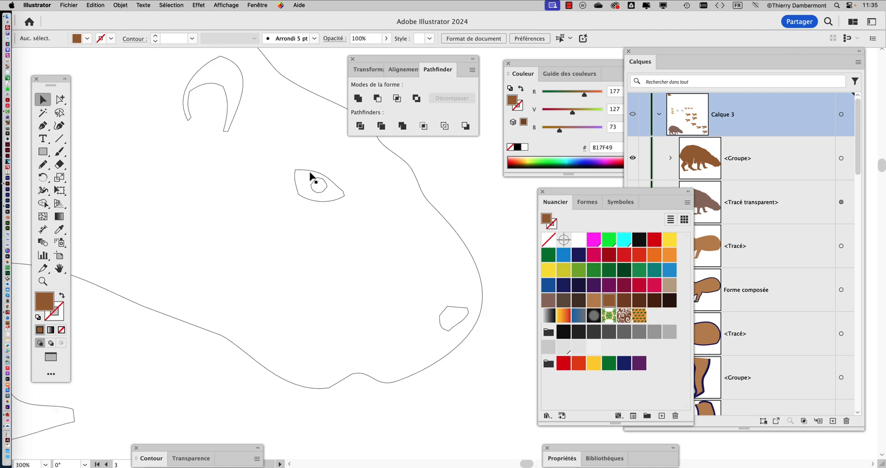
scroll(310, 178, down, 4)
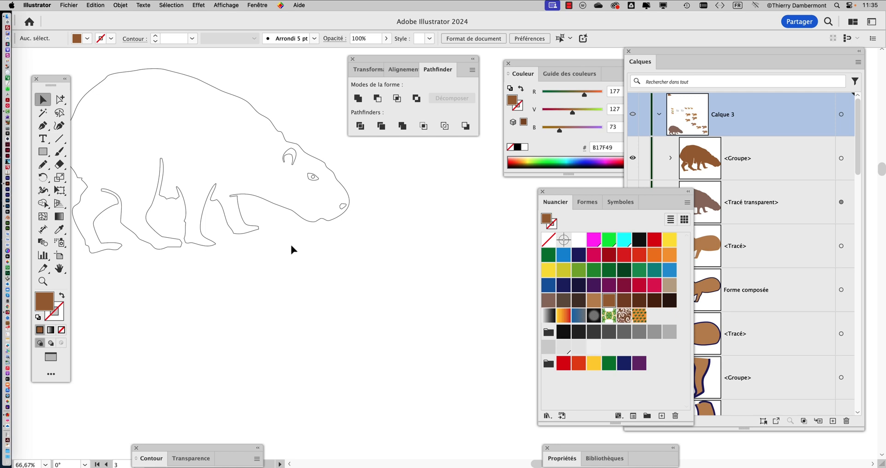
scroll(291, 247, down, 1)
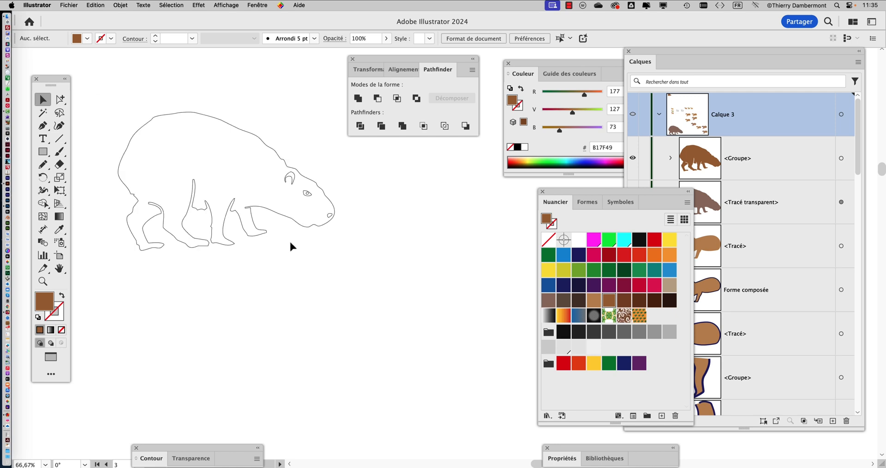